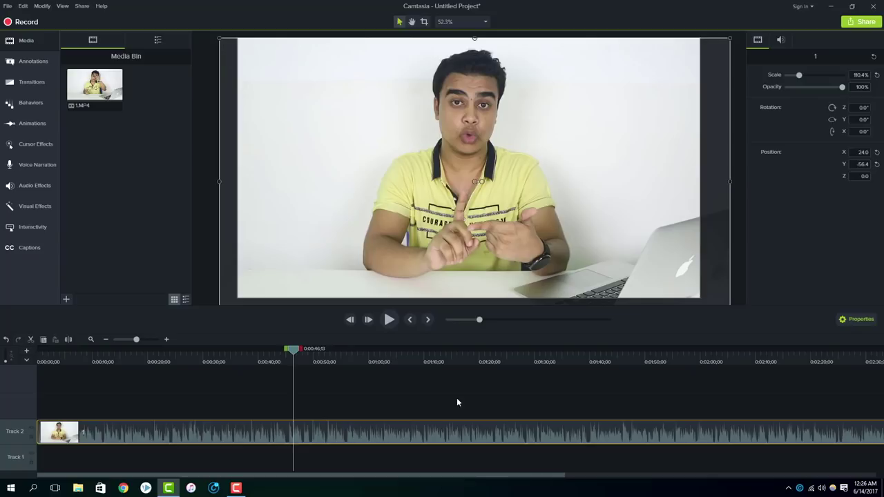
# Add the purple rounded speech-bubble callout on a new track above the video, starting at about 0:00:49, and bring the playhead onto it.
pyautogui.click(333, 406)
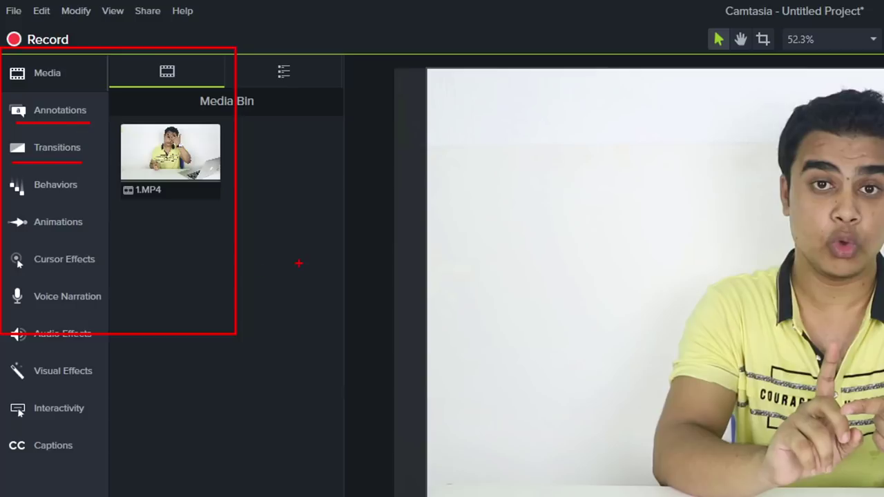
pyautogui.click(52, 115)
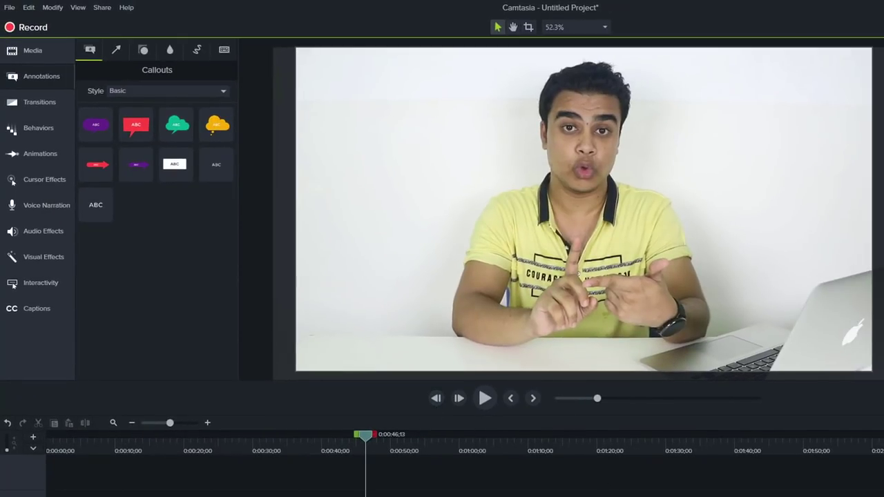
pyautogui.click(481, 398)
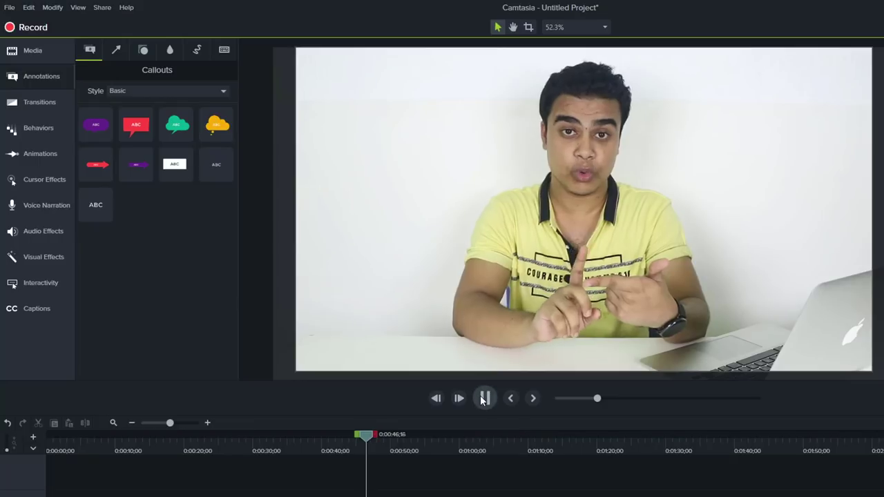
pyautogui.click(481, 398)
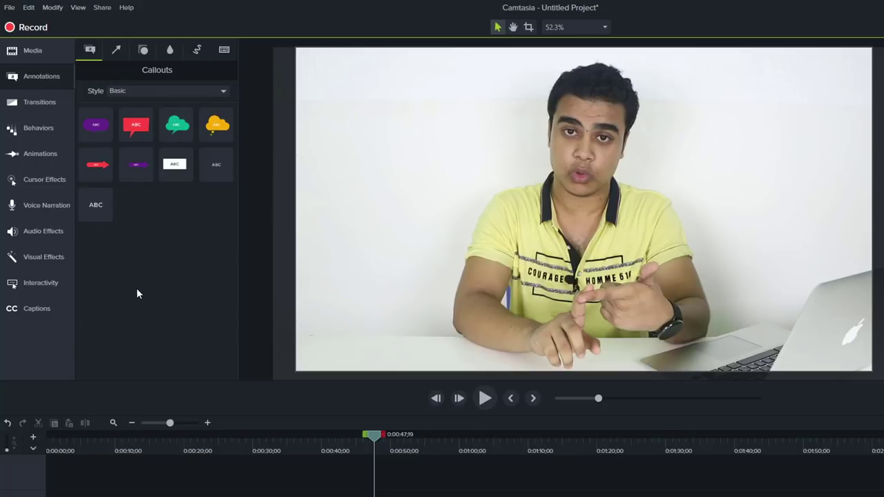
pyautogui.moveTo(101, 148); pyautogui.dragTo(343, 449)
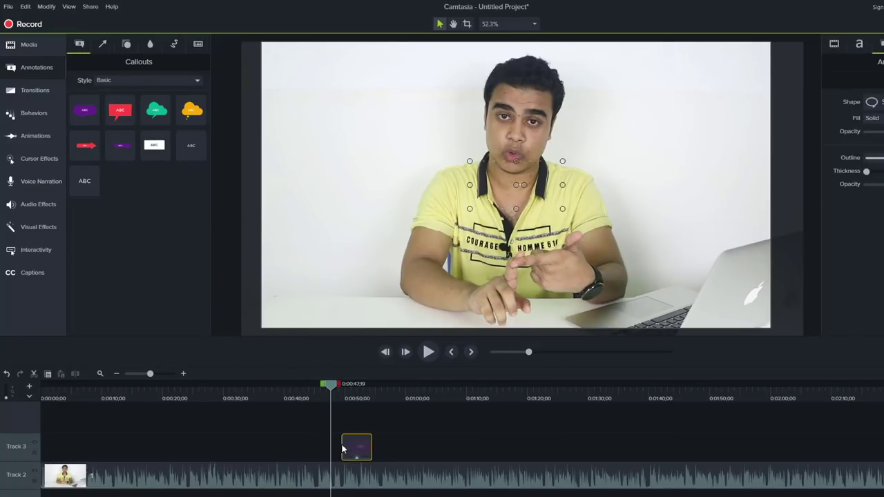
pyautogui.moveTo(330, 391); pyautogui.dragTo(357, 391)
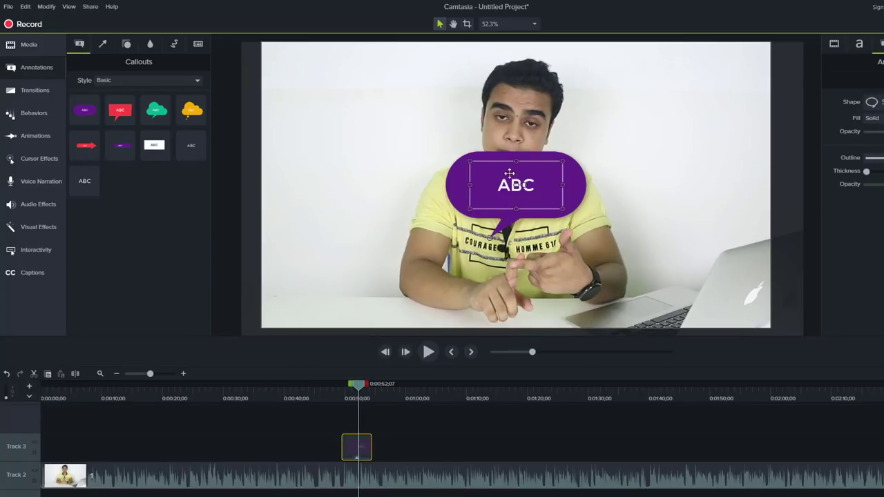
# Move the purple callout to the frame's upper-left area, point its tail at the speaker's face, and replace its text with a short name introduction.
pyautogui.moveTo(458, 181); pyautogui.dragTo(289, 78)
pyautogui.moveTo(325, 135); pyautogui.dragTo(474, 133)
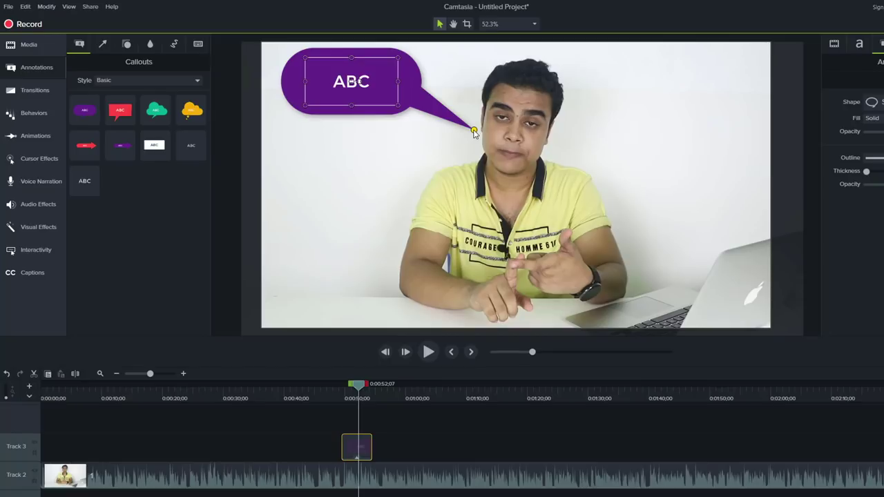
pyautogui.doubleClick(339, 83)
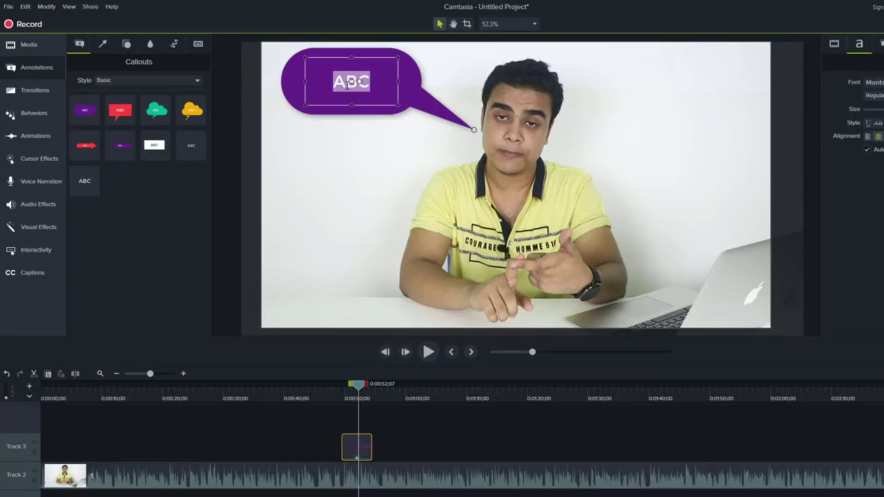
pyautogui.write('ami s')
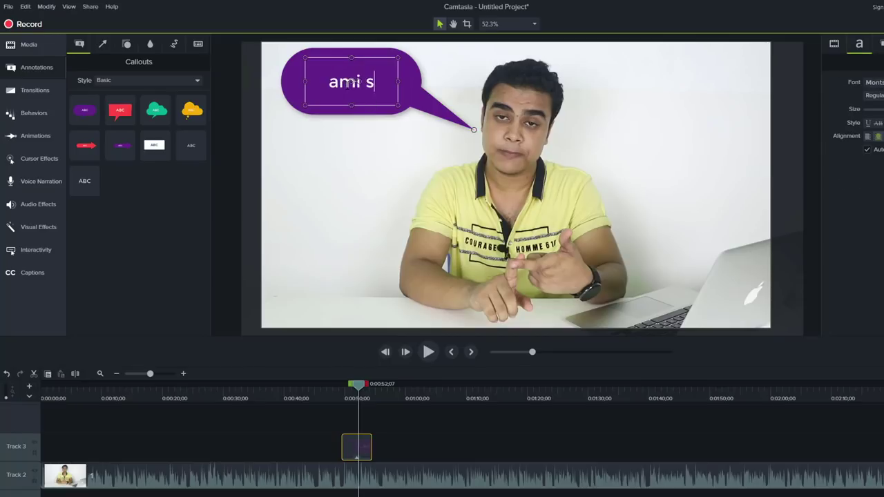
pyautogui.write('ajol')
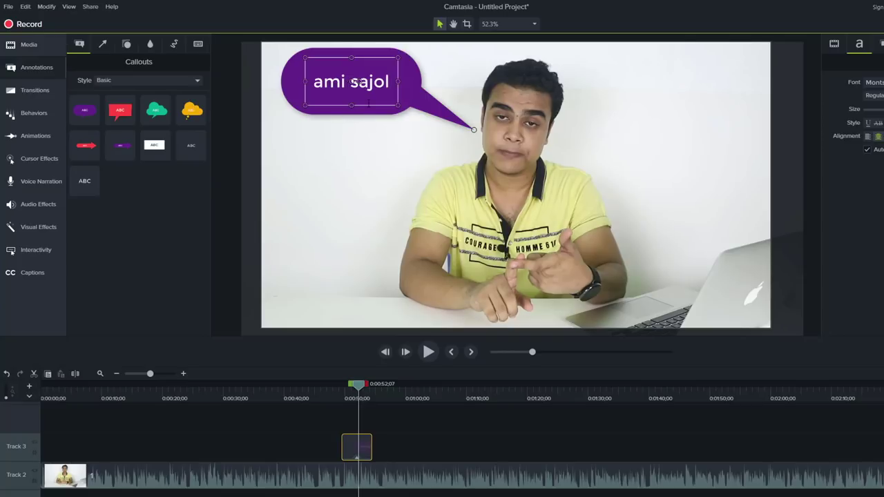
pyautogui.click(386, 147)
# Play back the video from just before the purple callout to preview its appearance.
pyautogui.moveTo(359, 394); pyautogui.dragTo(336, 391)
pyautogui.click(428, 352)
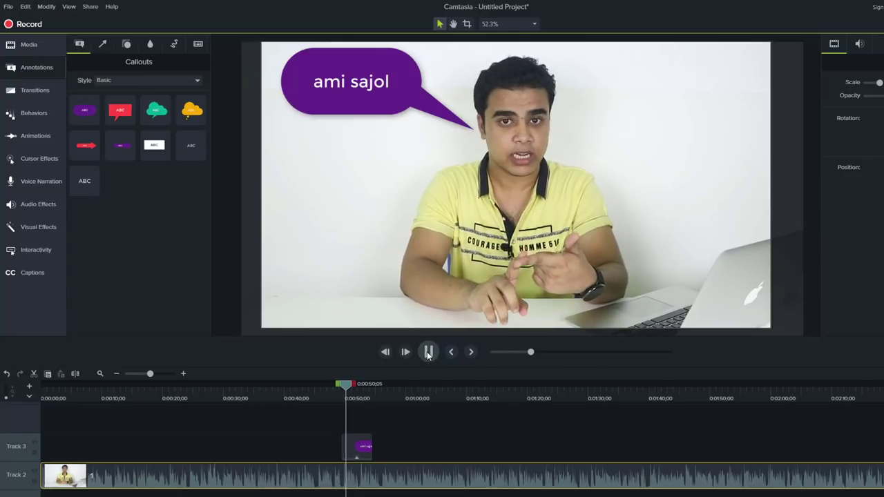
pyautogui.click(427, 354)
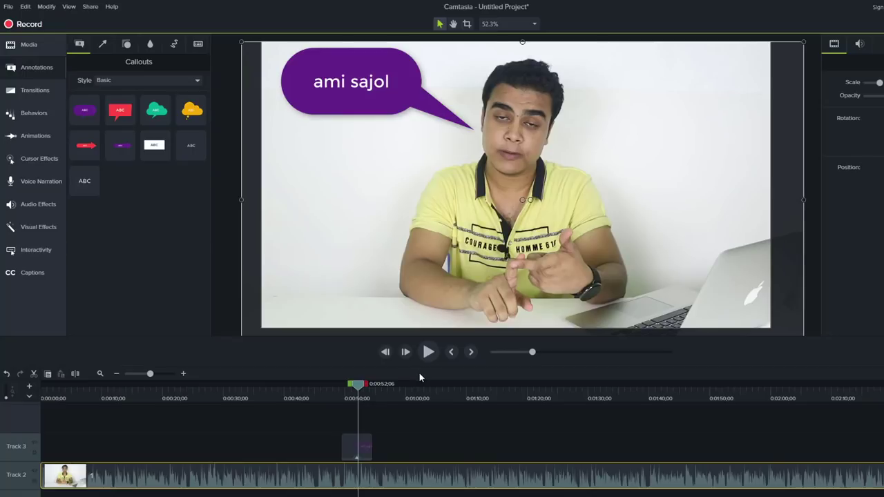
# Tuck the purple callout's tail inside its bubble and enlarge the callout with a text size of 91.
pyautogui.click(355, 444)
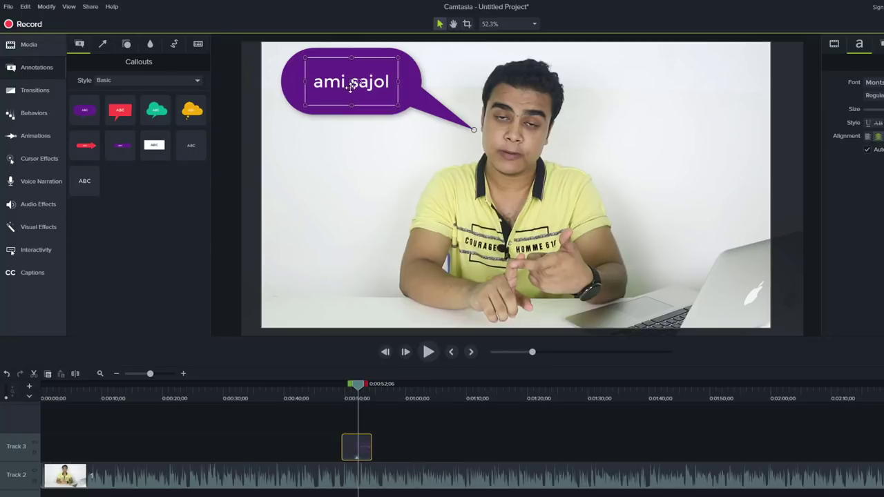
pyautogui.moveTo(474, 130); pyautogui.dragTo(382, 138)
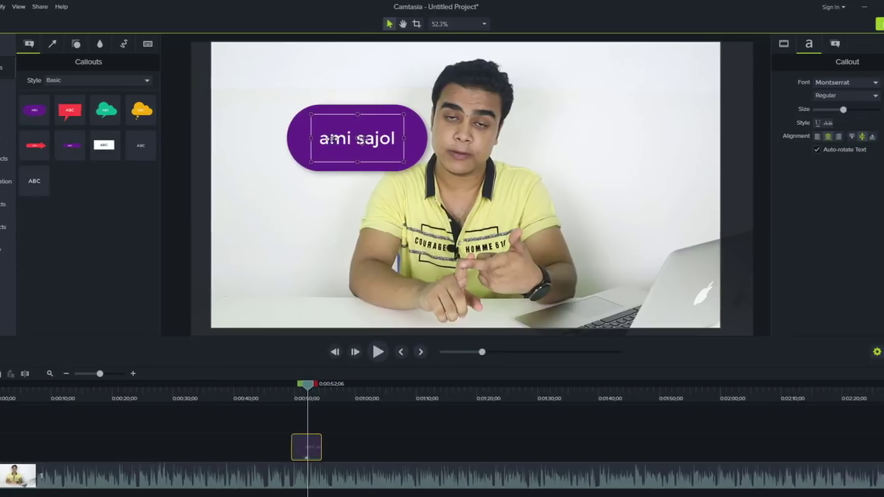
pyautogui.doubleClick(360, 140)
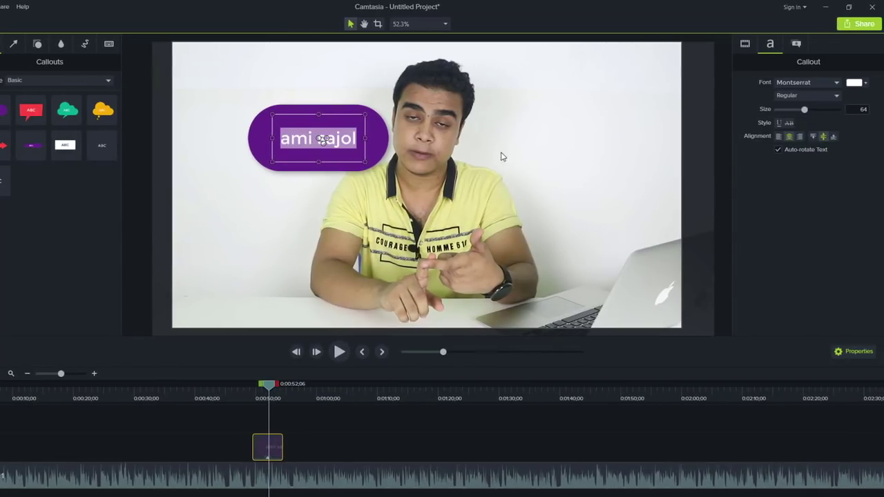
pyautogui.click(832, 83)
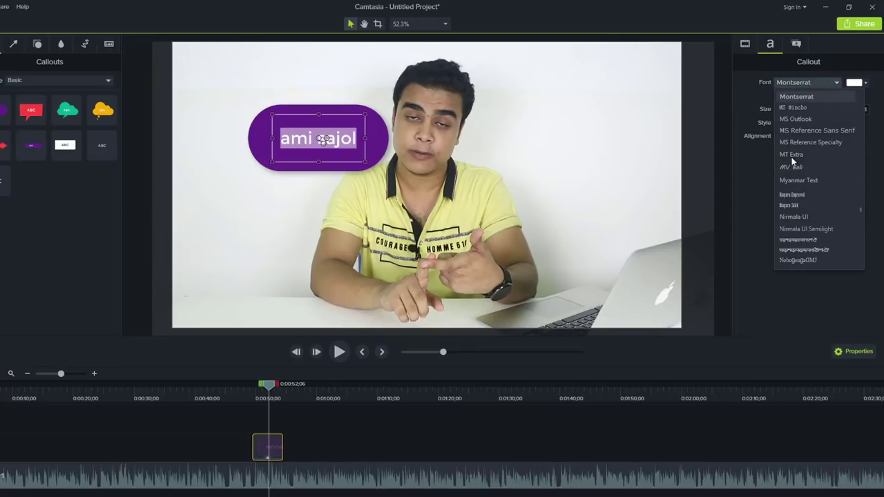
pyautogui.click(743, 188)
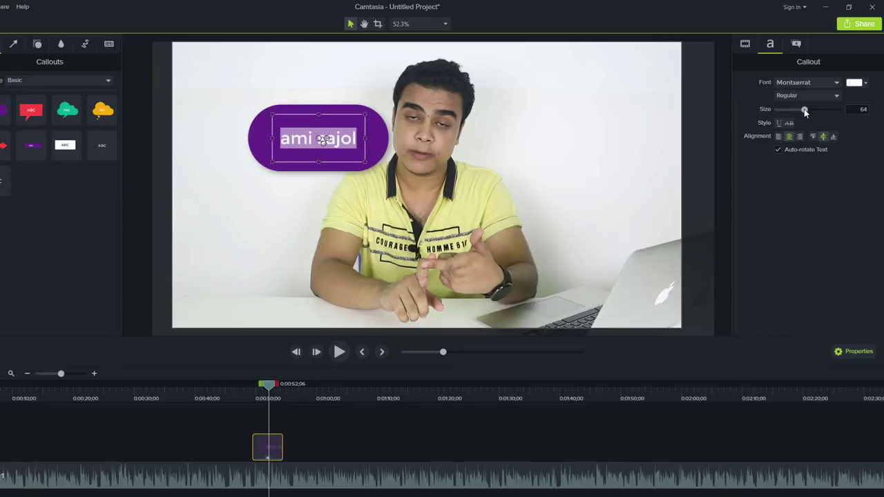
pyautogui.moveTo(805, 110); pyautogui.dragTo(819, 116)
pyautogui.moveTo(374, 167); pyautogui.dragTo(374, 171)
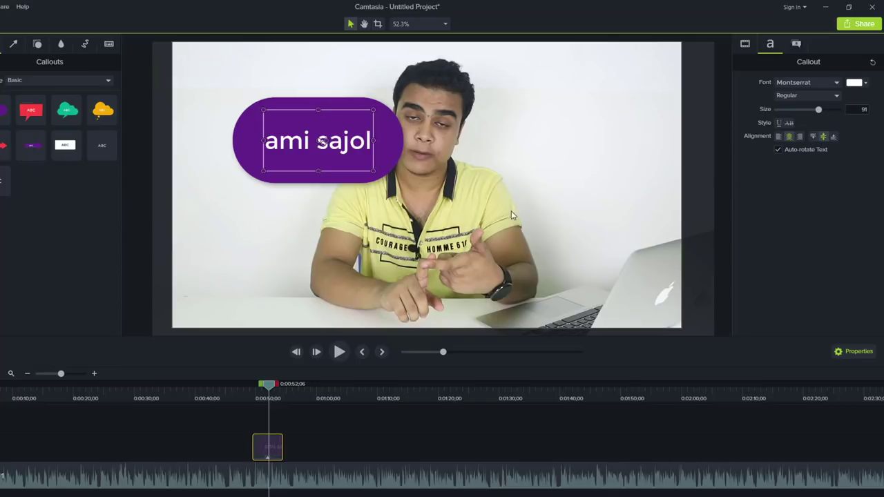
# Move the purple callout to the bottom centre of the frame and change its text to "SUBSCRIBE ME".
pyautogui.moveTo(390, 139); pyautogui.dragTo(502, 286)
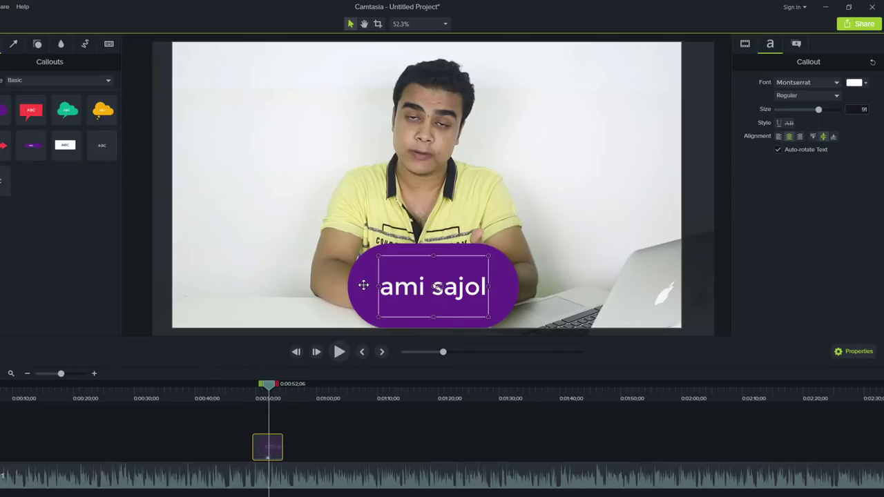
pyautogui.doubleClick(411, 288)
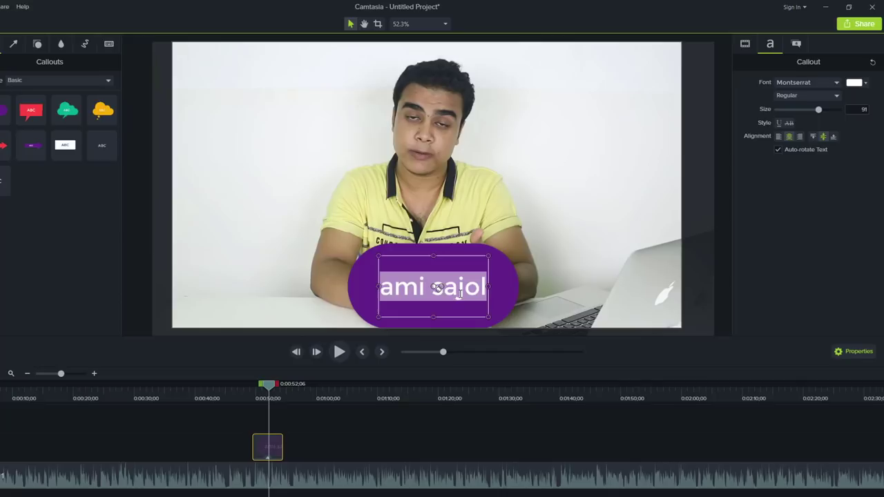
pyautogui.write('SUBSCRIBE')
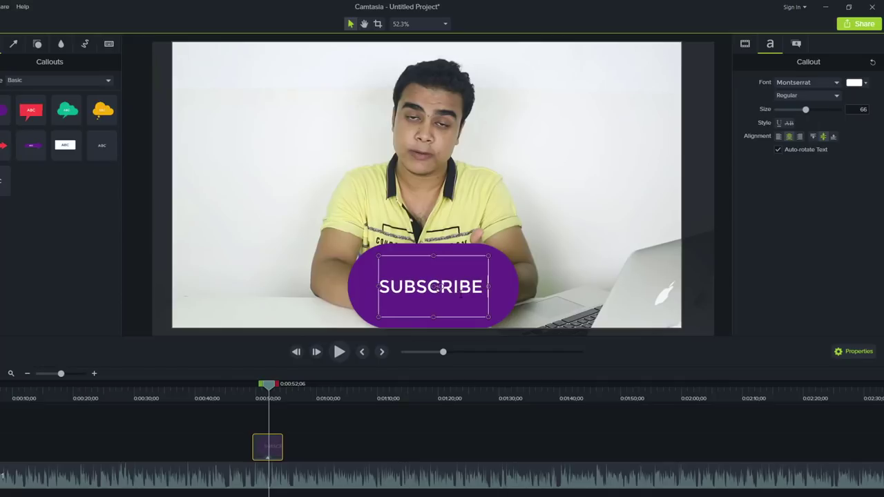
pyautogui.write(' ME')
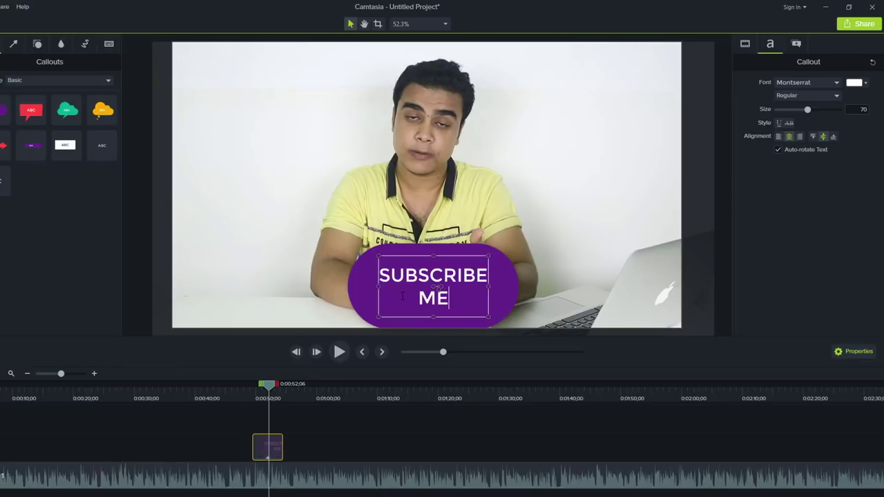
# Widen the purple callout on both sides so that its text fits on a single line.
pyautogui.moveTo(378, 286); pyautogui.dragTo(312, 285)
pyautogui.moveTo(488, 286); pyautogui.dragTo(528, 287)
pyautogui.moveTo(295, 282); pyautogui.dragTo(293, 279)
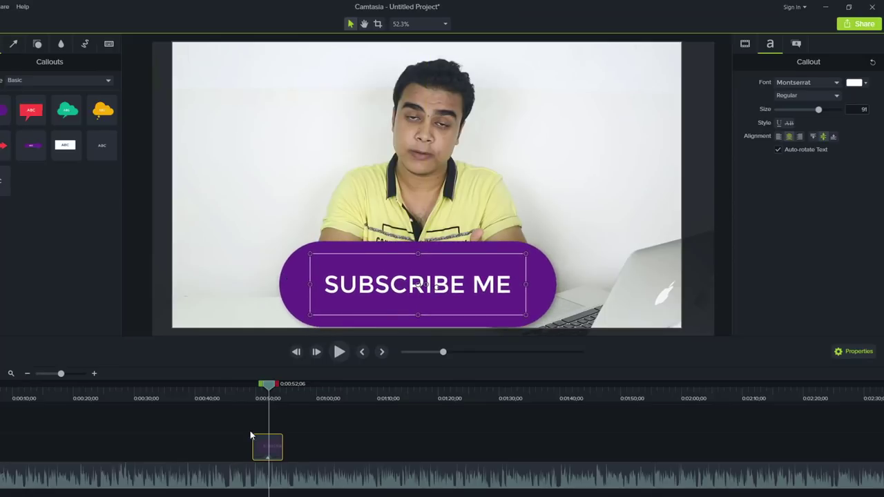
# Extend the "SUBSCRIBE ME" callout clip's duration to about 27 seconds and shift the clip slightly further along its track.
pyautogui.click(223, 383)
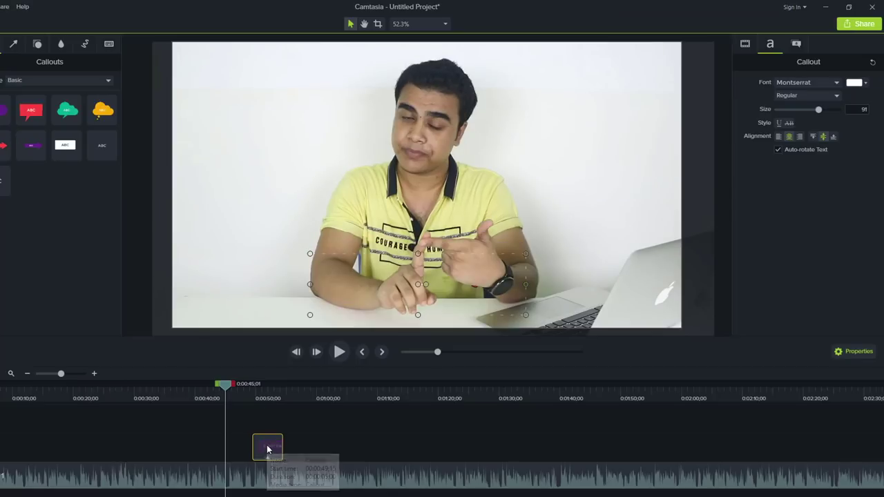
pyautogui.moveTo(282, 447); pyautogui.dragTo(419, 447)
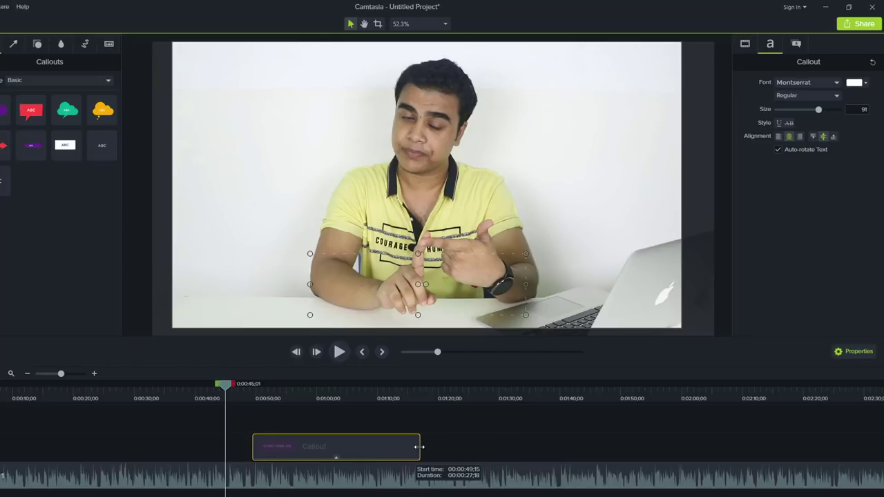
pyautogui.moveTo(347, 447); pyautogui.dragTo(398, 447)
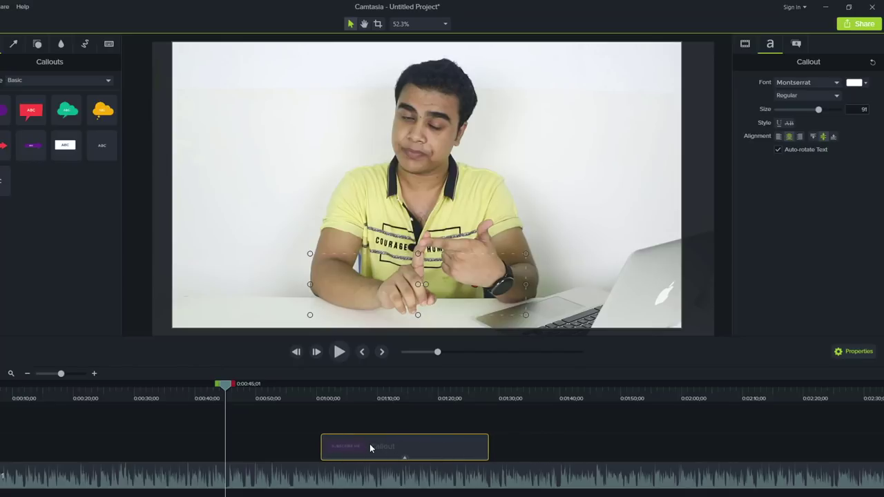
pyautogui.moveTo(377, 446); pyautogui.dragTo(320, 446)
pyautogui.moveTo(229, 391); pyautogui.dragTo(292, 392)
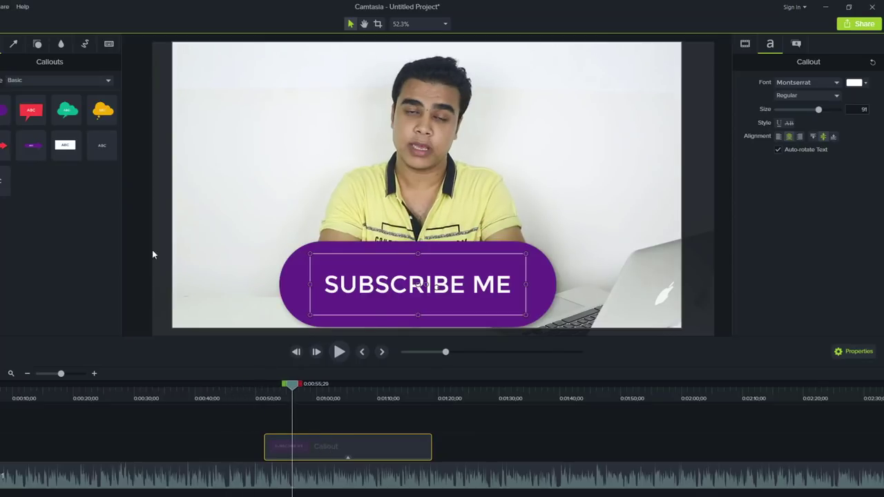
# Add the red rectangular speech-bubble callout on a new track above the purple one and place it in the frame's upper-left area.
pyautogui.moveTo(31, 110); pyautogui.dragTo(145, 126)
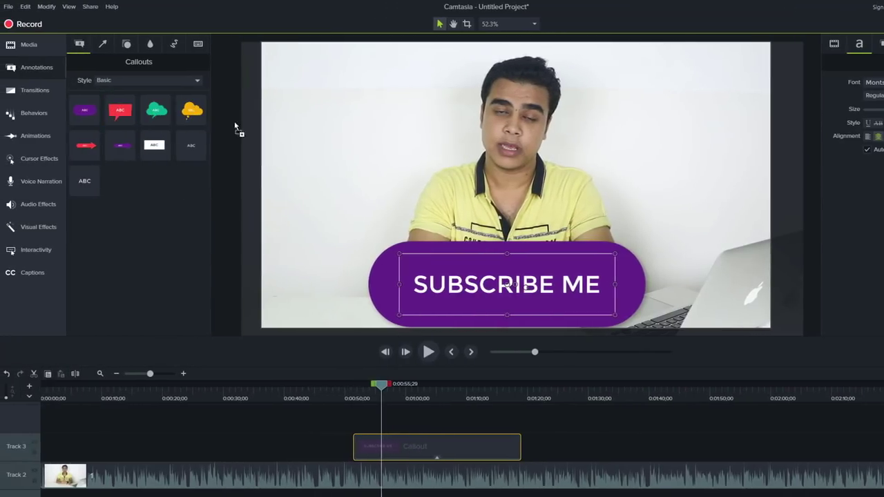
pyautogui.moveTo(235, 128); pyautogui.dragTo(513, 417)
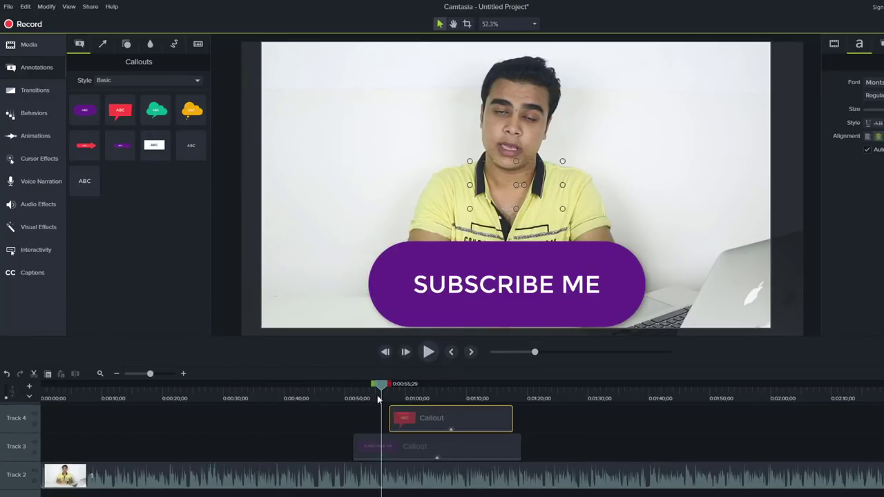
pyautogui.moveTo(381, 387); pyautogui.dragTo(416, 385)
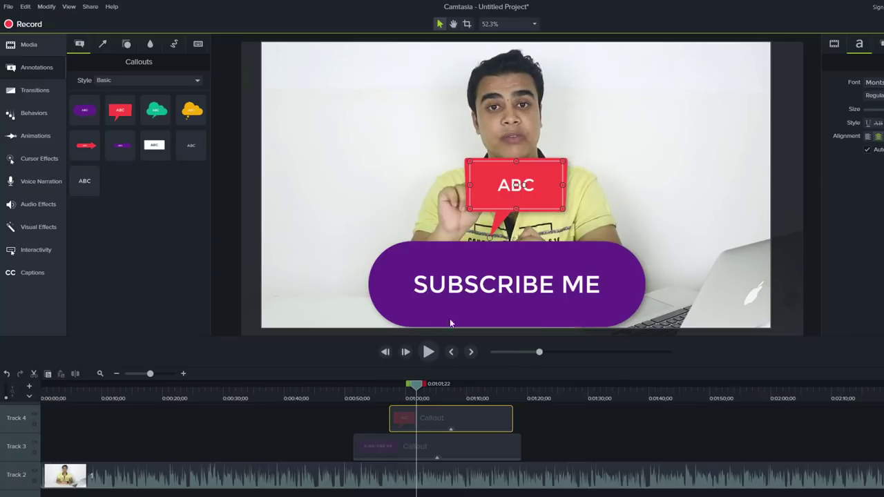
pyautogui.moveTo(492, 181); pyautogui.dragTo(280, 89)
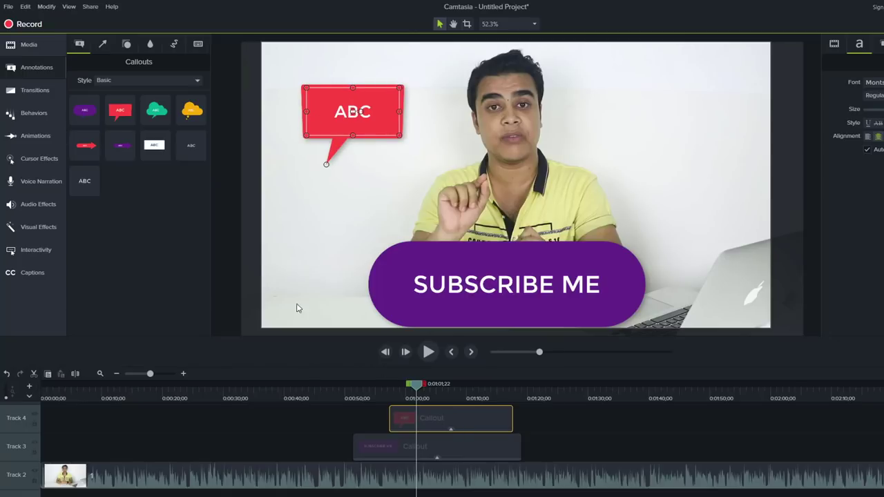
# Add the green cloud callout at the frame's upper right, the orange thought cloud at its left, and the red arrow callout at its right.
pyautogui.moveTo(390, 121); pyautogui.dragTo(654, 101)
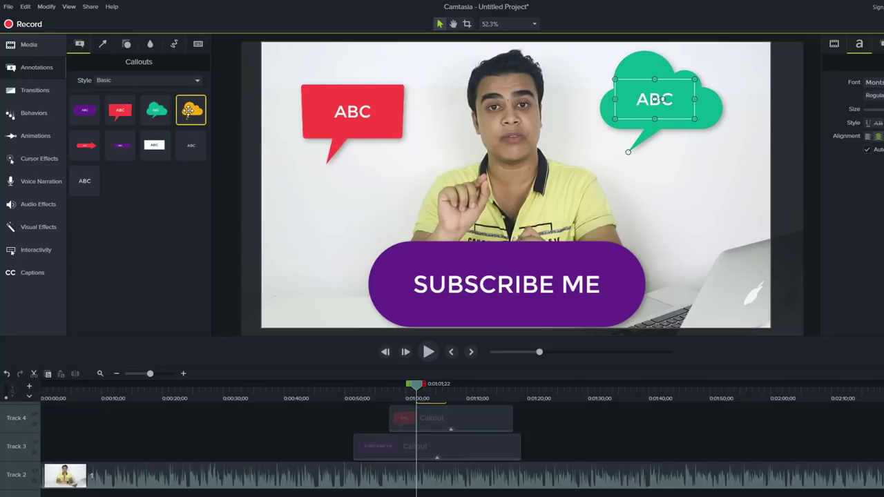
pyautogui.moveTo(251, 200); pyautogui.dragTo(330, 219)
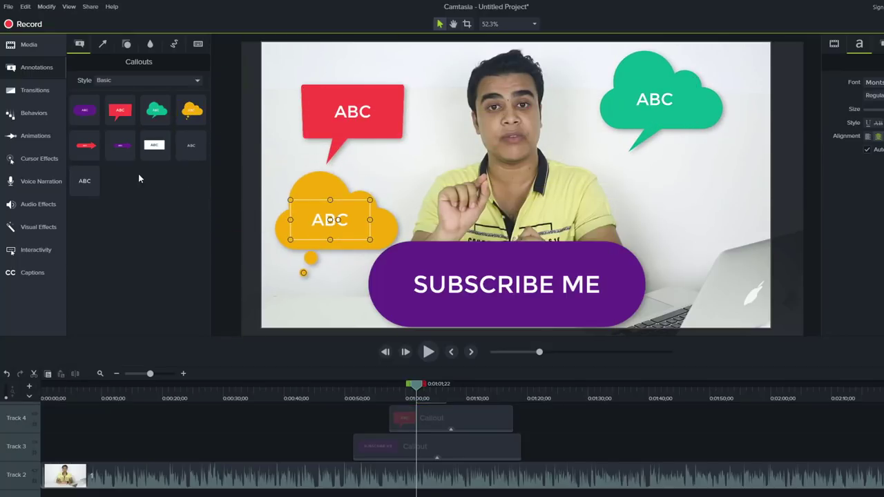
pyautogui.moveTo(81, 145); pyautogui.dragTo(635, 189)
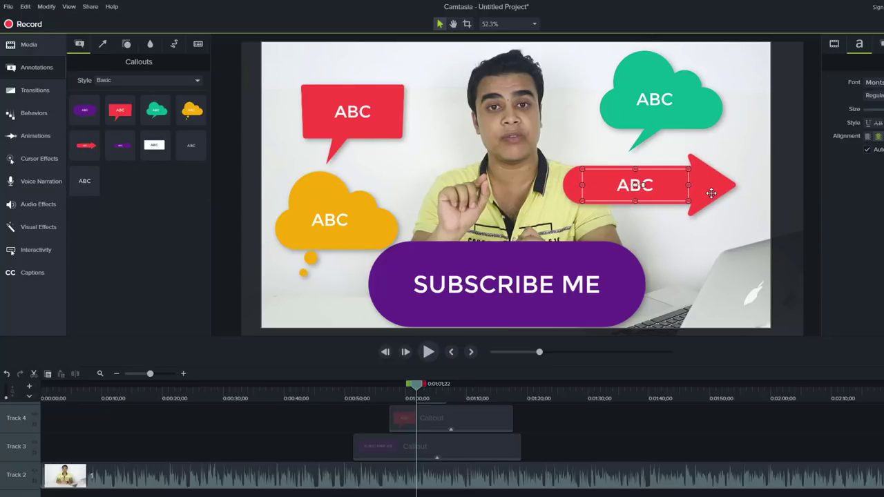
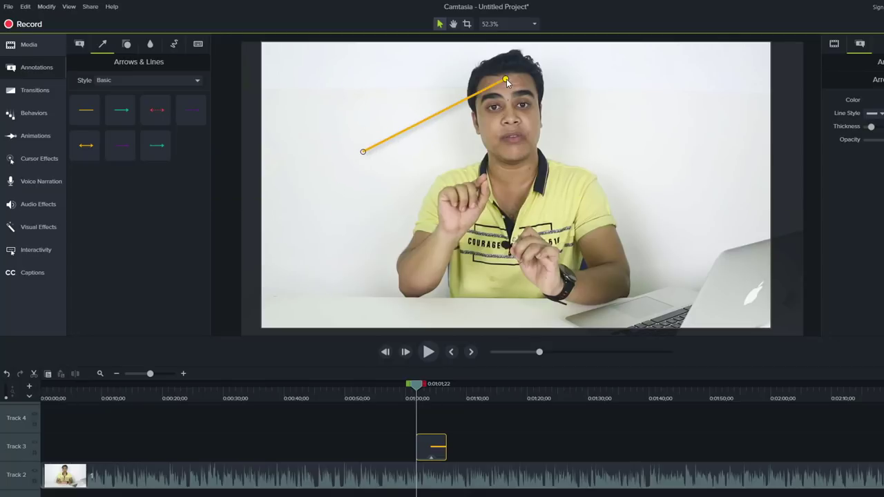
# Reposition the yellow line in the frame's upper-left area and add a green arrow with thickness 100 below it.
pyautogui.moveTo(407, 168); pyautogui.dragTo(370, 131)
pyautogui.moveTo(121, 110); pyautogui.dragTo(429, 168)
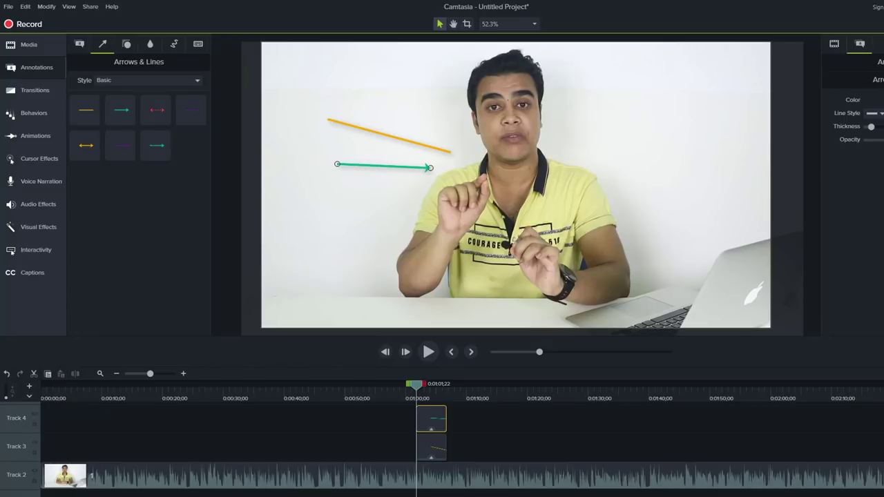
pyautogui.moveTo(871, 129); pyautogui.dragTo(883, 130)
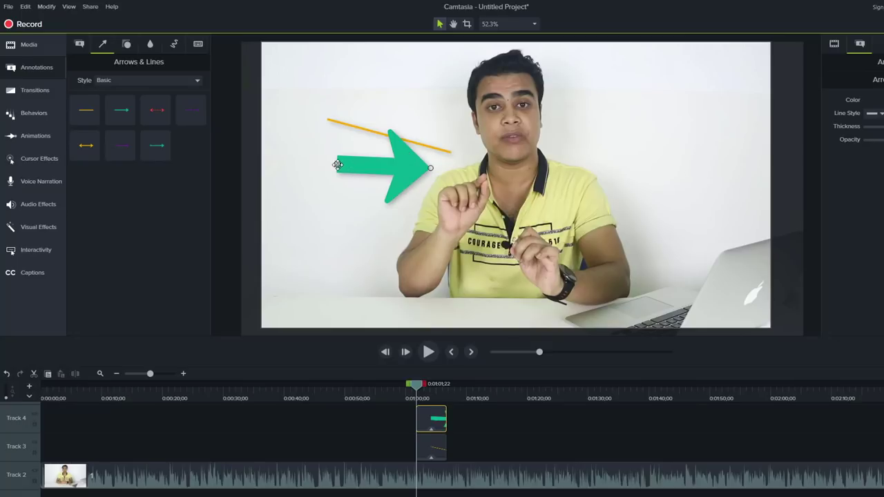
# Lengthen the green arrow at both ends and move it to the frame's upper-right area.
pyautogui.moveTo(335, 164); pyautogui.dragTo(268, 153)
pyautogui.moveTo(315, 171); pyautogui.dragTo(329, 172)
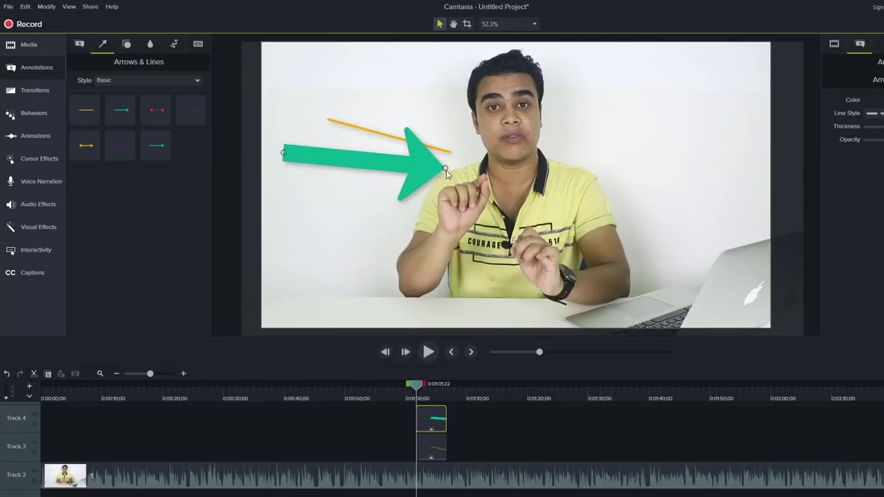
pyautogui.moveTo(445, 170); pyautogui.dragTo(538, 186)
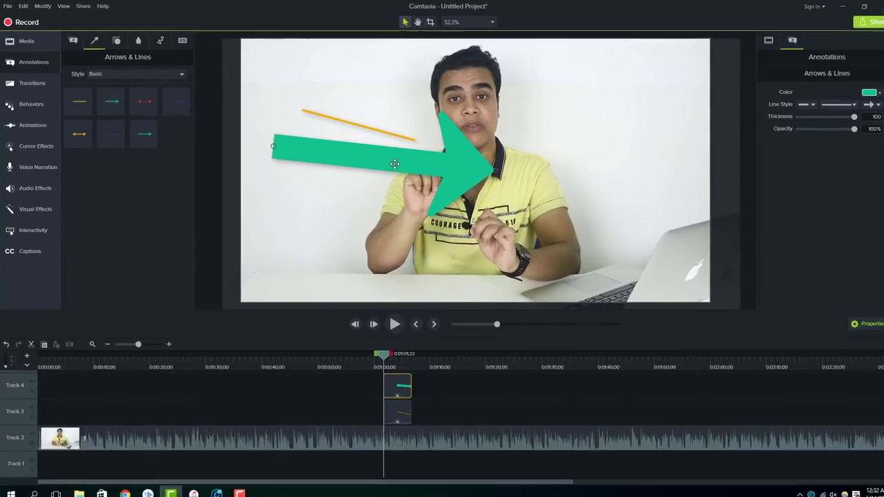
pyautogui.moveTo(419, 169); pyautogui.dragTo(434, 149)
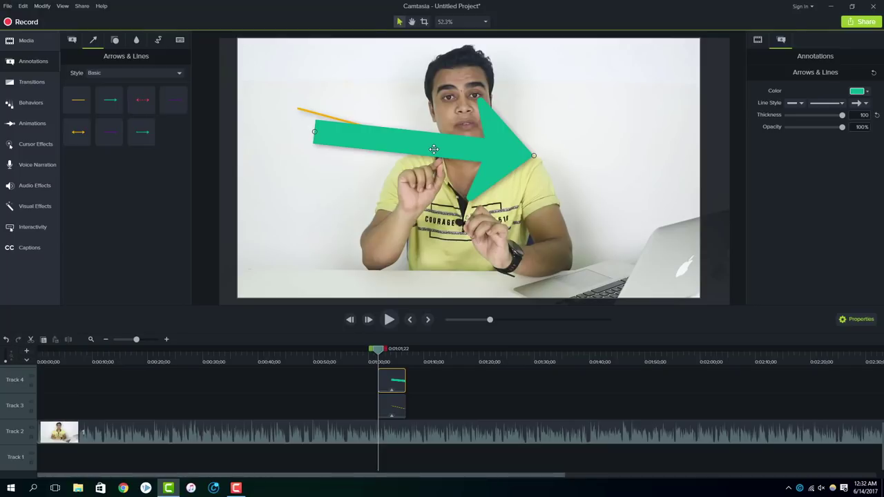
pyautogui.moveTo(439, 147); pyautogui.dragTo(549, 94)
# Add the yellow double-headed arrow with thickness 100, stretched wide across the lower part of the frame.
pyautogui.moveTo(77, 131); pyautogui.dragTo(370, 176)
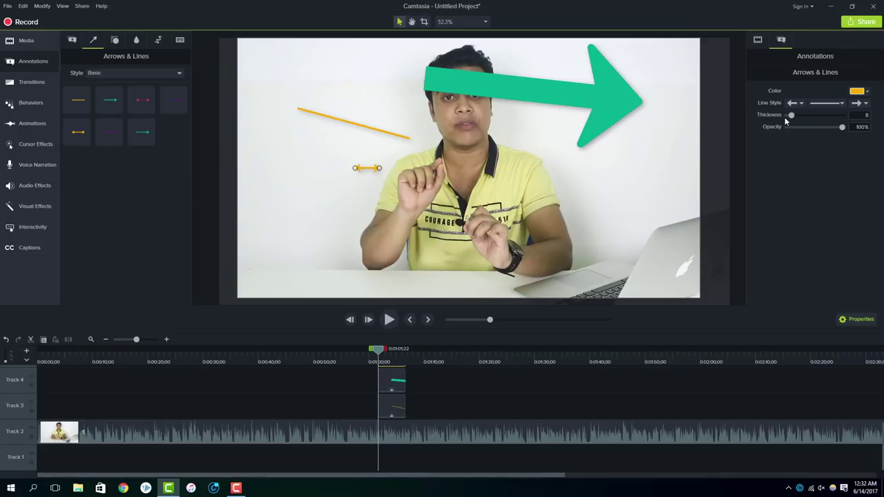
pyautogui.moveTo(790, 114); pyautogui.dragTo(854, 121)
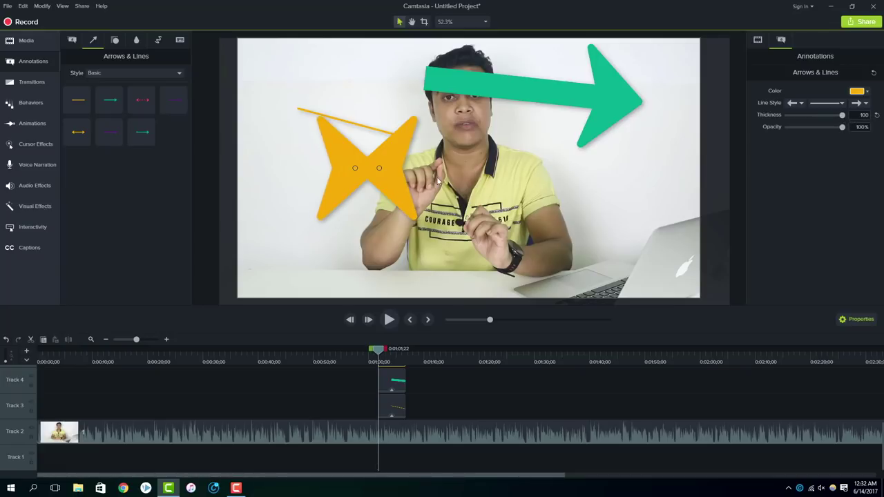
pyautogui.moveTo(380, 168); pyautogui.dragTo(595, 167)
pyautogui.moveTo(482, 170); pyautogui.dragTo(454, 250)
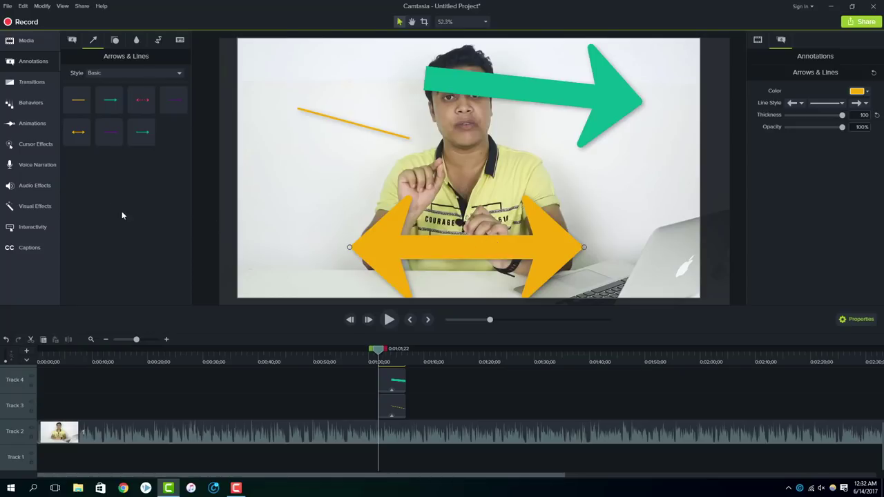
# Add the small round-tailed green arrow at the frame's left and a dotted red double-headed arrow, thickness 100, stretched across the middle.
pyautogui.moveTo(141, 131); pyautogui.dragTo(330, 154)
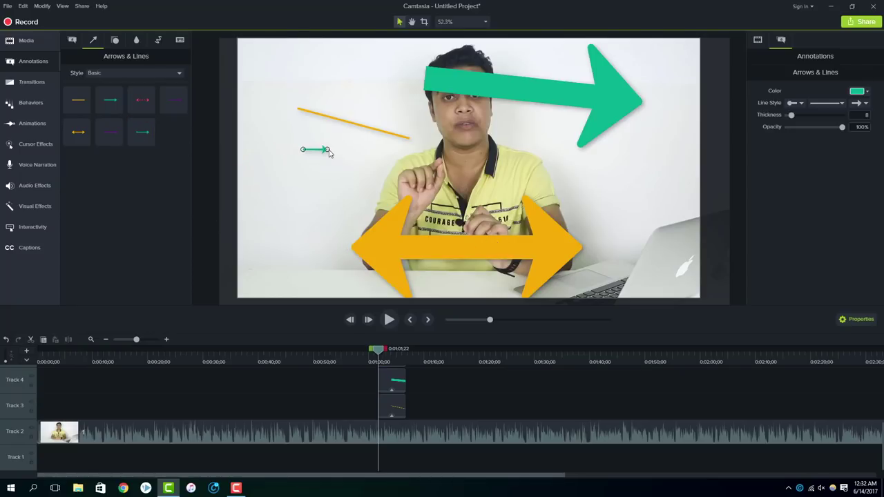
pyautogui.moveTo(143, 105); pyautogui.dragTo(421, 157)
pyautogui.moveTo(792, 116); pyautogui.dragTo(842, 115)
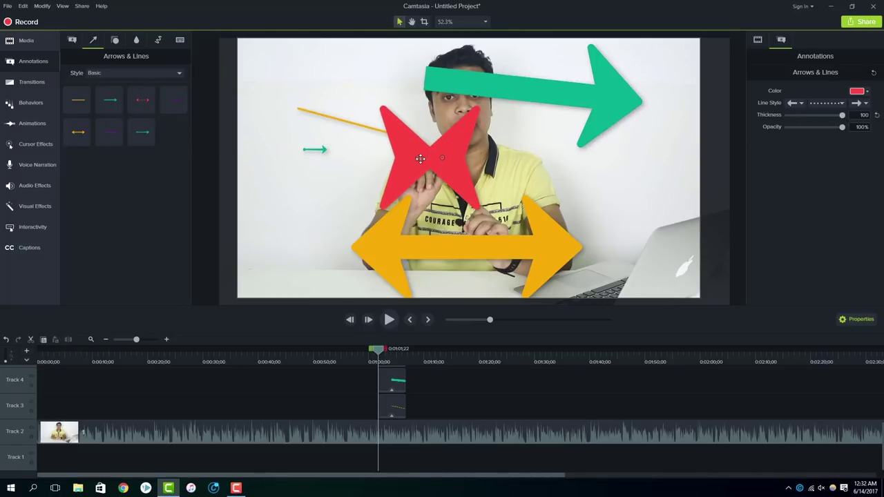
pyautogui.moveTo(417, 157); pyautogui.dragTo(247, 168)
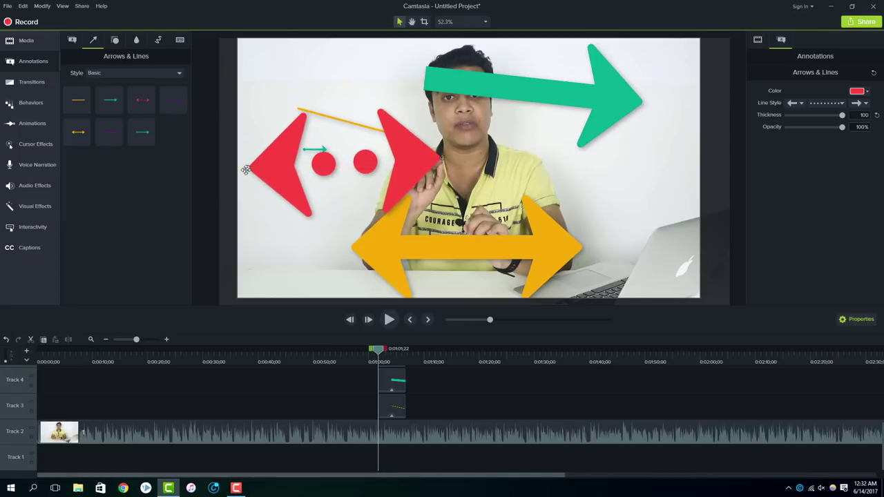
pyautogui.moveTo(368, 163); pyautogui.dragTo(431, 163)
pyautogui.moveTo(505, 159); pyautogui.dragTo(580, 173)
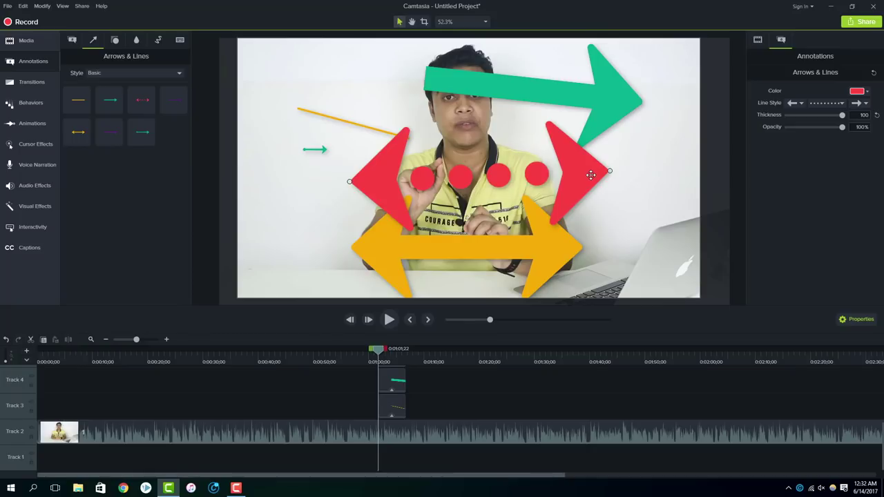
# Delete all the arrow and line annotations above the video track.
pyautogui.click(425, 402)
pyautogui.scroll(3, 425, 402)
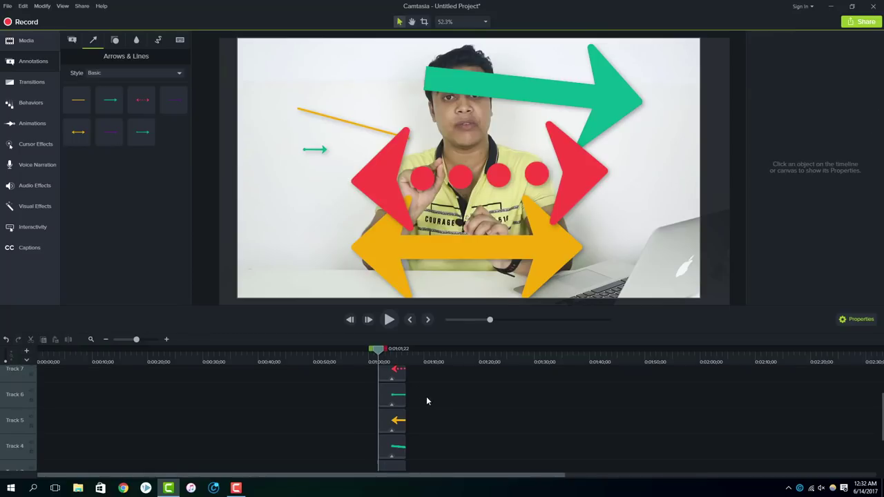
pyautogui.moveTo(418, 395); pyautogui.dragTo(384, 413)
pyautogui.press('Delete')
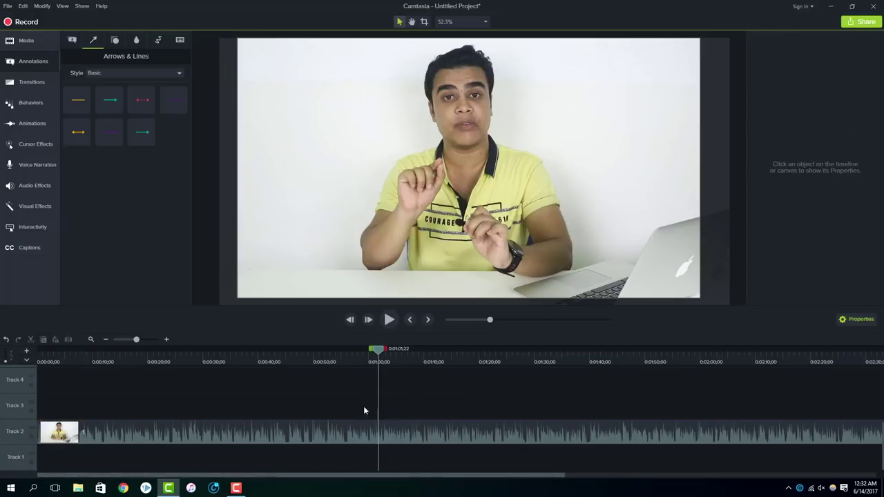
# Add an enlarged red star at the frame's upper left and a large white ellipse at its upper right.
pyautogui.click(115, 40)
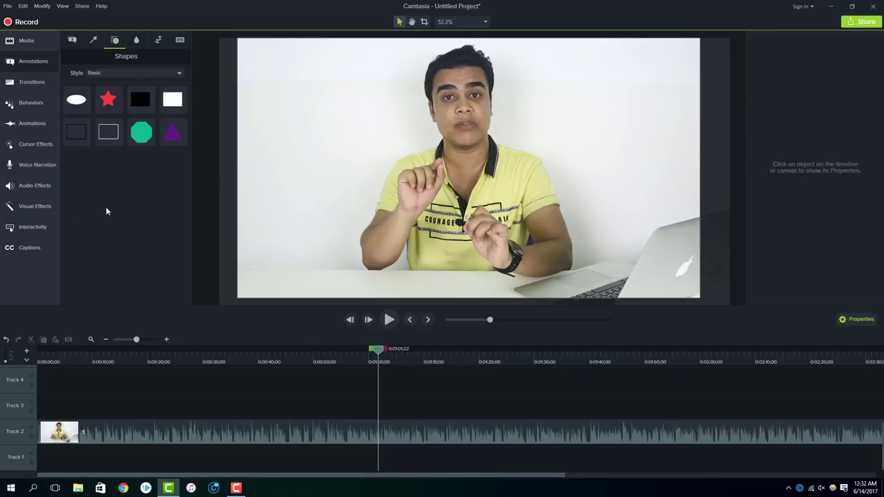
pyautogui.moveTo(108, 99); pyautogui.dragTo(390, 147)
pyautogui.moveTo(333, 124); pyautogui.dragTo(333, 136)
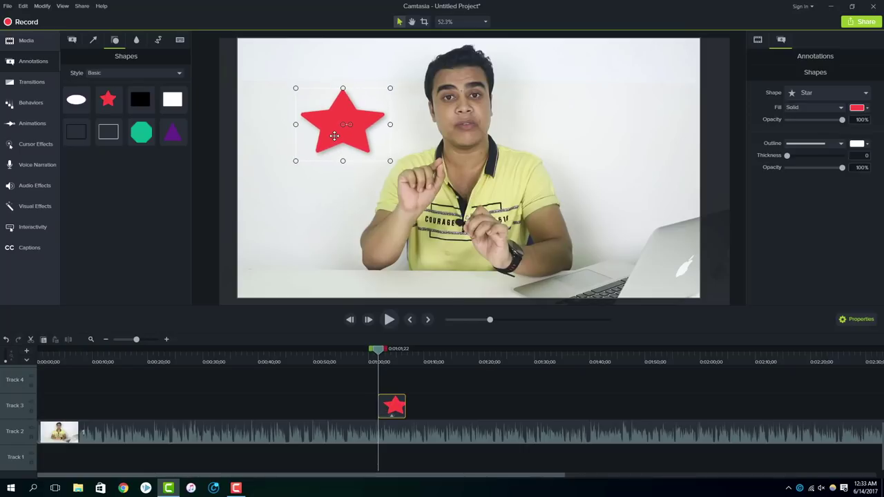
pyautogui.moveTo(76, 100); pyautogui.dragTo(558, 88)
pyautogui.moveTo(514, 111); pyautogui.dragTo(453, 149)
# Add a purple triangle below the star and an enlarged white outlined rectangle below the ellipse.
pyautogui.moveTo(172, 132); pyautogui.dragTo(321, 190)
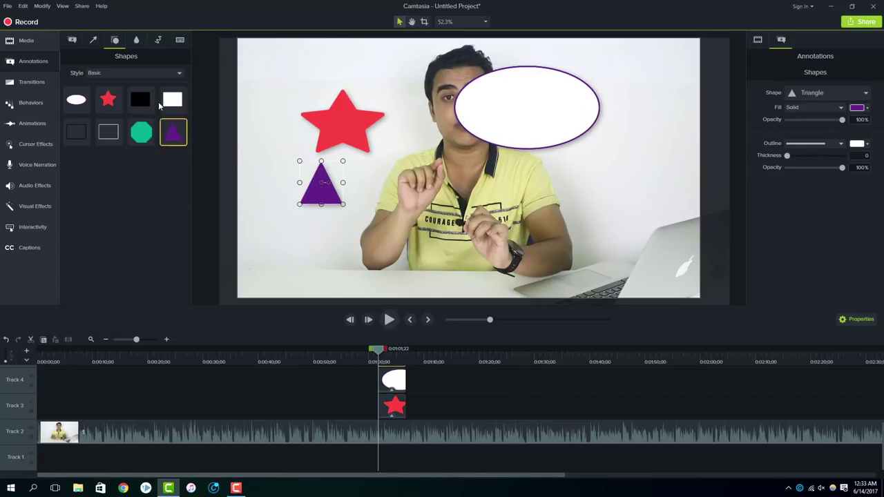
pyautogui.moveTo(108, 132); pyautogui.dragTo(563, 197)
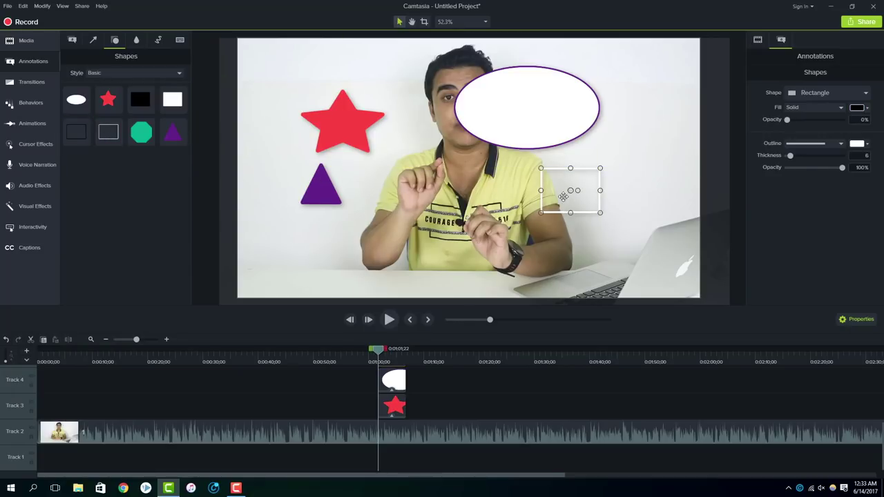
pyautogui.click(538, 165)
pyautogui.click(541, 168)
pyautogui.moveTo(541, 168); pyautogui.dragTo(454, 136)
# Delete all the shape annotations above the video track.
pyautogui.moveTo(424, 414); pyautogui.dragTo(333, 325)
pyautogui.press('Delete')
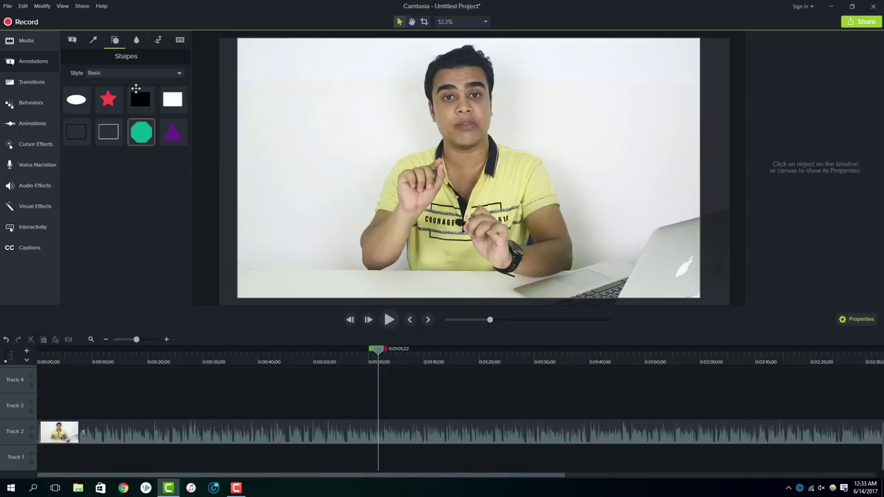
# Set the playhead to 0:00:35;07 and shift the talking-head video up in the frame to Y position 0.
pyautogui.click(136, 40)
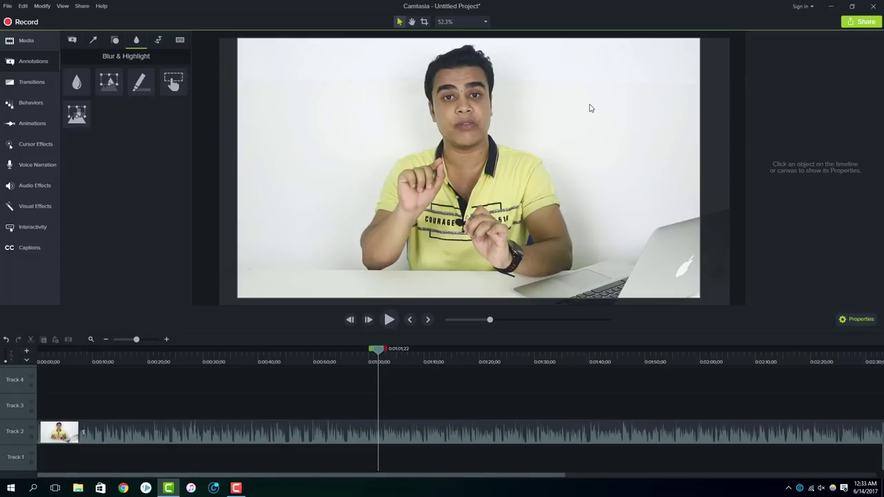
pyautogui.click(760, 362)
pyautogui.click(834, 362)
pyautogui.moveTo(338, 362); pyautogui.dragTo(232, 352)
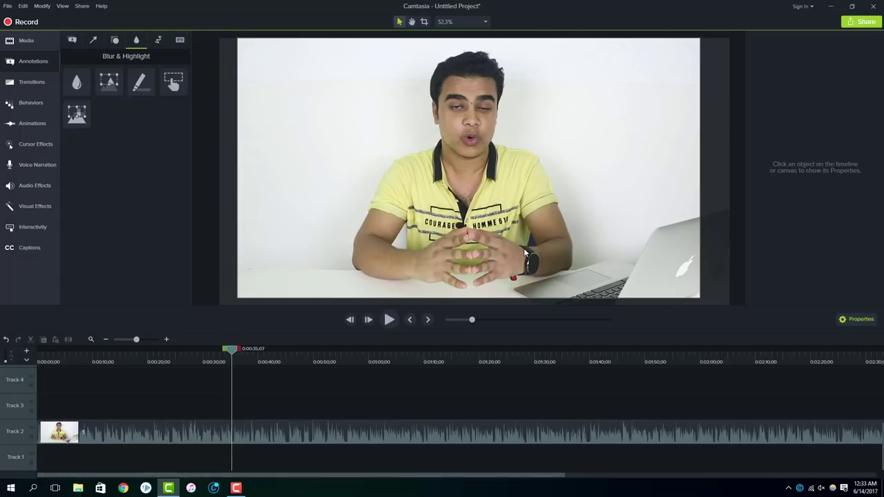
pyautogui.moveTo(514, 207); pyautogui.dragTo(530, 205)
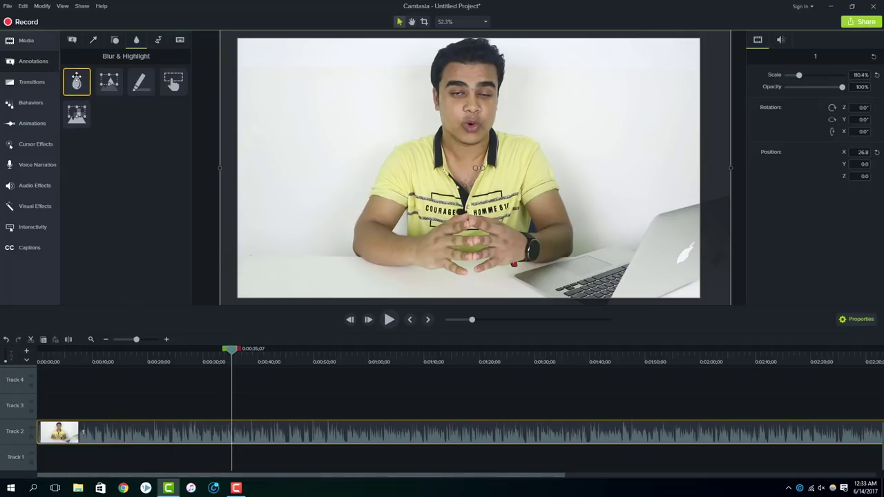
# Add a Blur annotation at the presenter's wrist and shrink it to cover only the wristwatch.
pyautogui.moveTo(76, 82)
pyautogui.mouseDown()
pyautogui.moveTo(117, 131)
pyautogui.moveTo(310, 256)
pyautogui.moveTo(525, 252)
pyautogui.mouseUp()
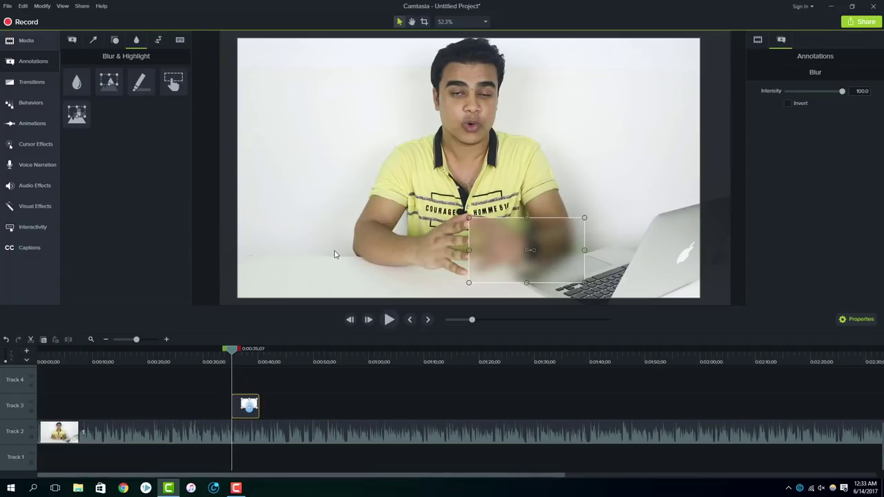
pyautogui.click(336, 255)
pyautogui.click(503, 251)
pyautogui.moveTo(471, 219)
pyautogui.mouseDown()
pyautogui.moveTo(499, 233)
pyautogui.moveTo(520, 231)
pyautogui.mouseUp()
pyautogui.moveTo(584, 282); pyautogui.dragTo(534, 253)
pyautogui.click(397, 413)
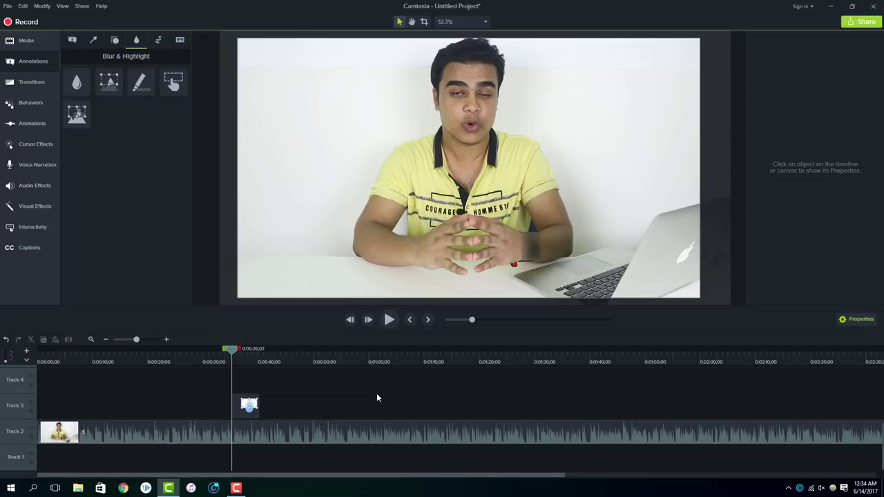
# Enlarge the blur and move it over the presenter's face, finishing by deleting the blur.
pyautogui.click(529, 253)
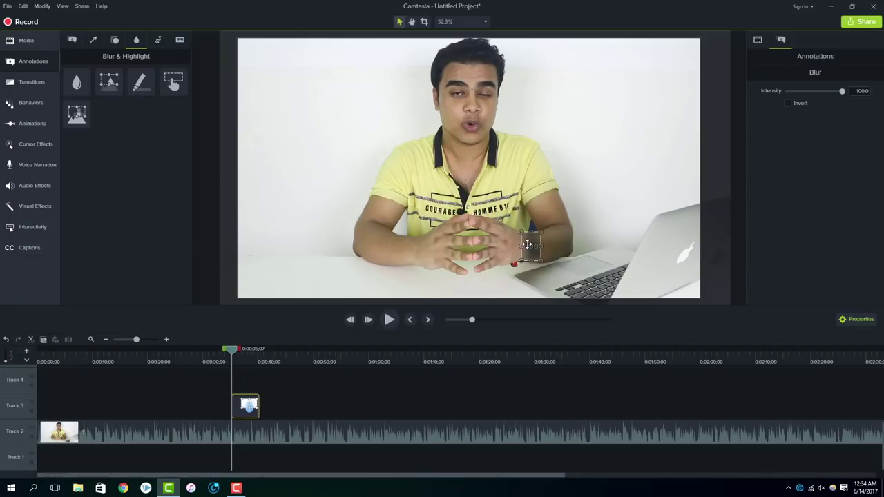
pyautogui.moveTo(519, 230); pyautogui.dragTo(398, 185)
pyautogui.moveTo(428, 239); pyautogui.dragTo(414, 97)
pyautogui.moveTo(525, 124)
pyautogui.mouseDown()
pyautogui.moveTo(566, 162)
pyautogui.moveTo(516, 114)
pyautogui.mouseUp()
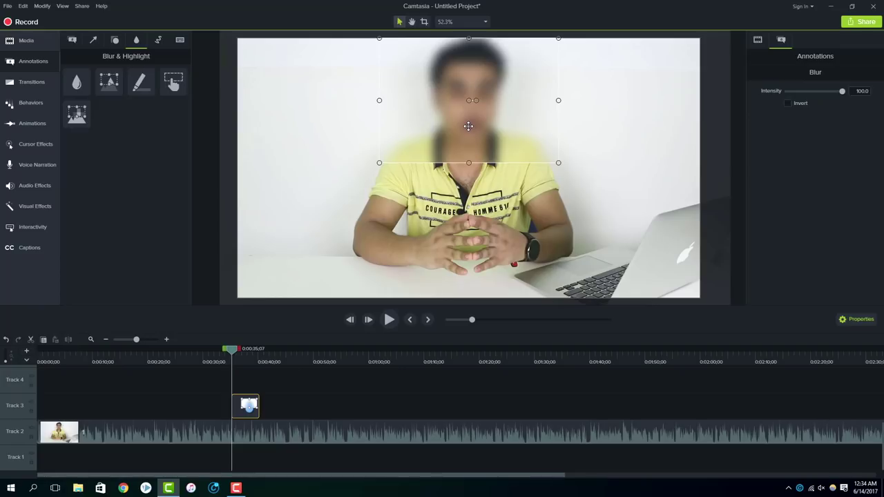
pyautogui.press('Delete')
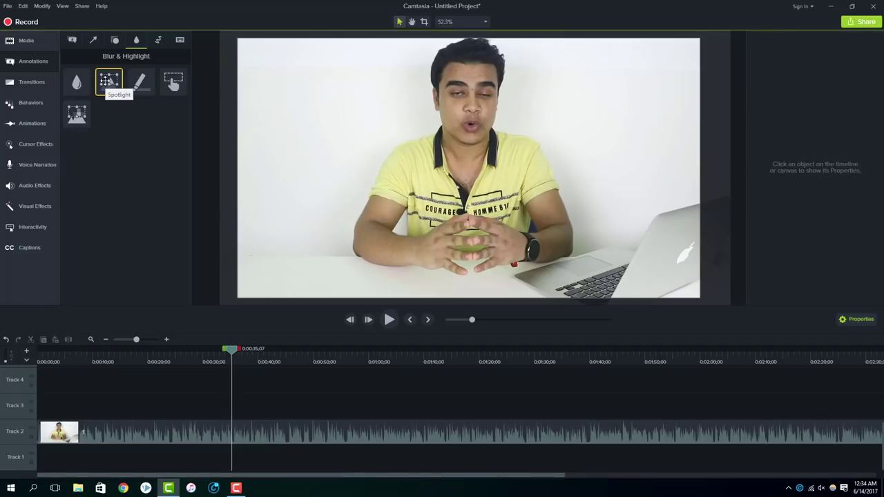
# Try out a Spotlight over the presenter's shirt and an Interactive Hotspot beside the face, deleting each one.
pyautogui.moveTo(110, 82)
pyautogui.mouseDown()
pyautogui.moveTo(426, 176)
pyautogui.moveTo(505, 219)
pyautogui.moveTo(477, 197)
pyautogui.mouseUp()
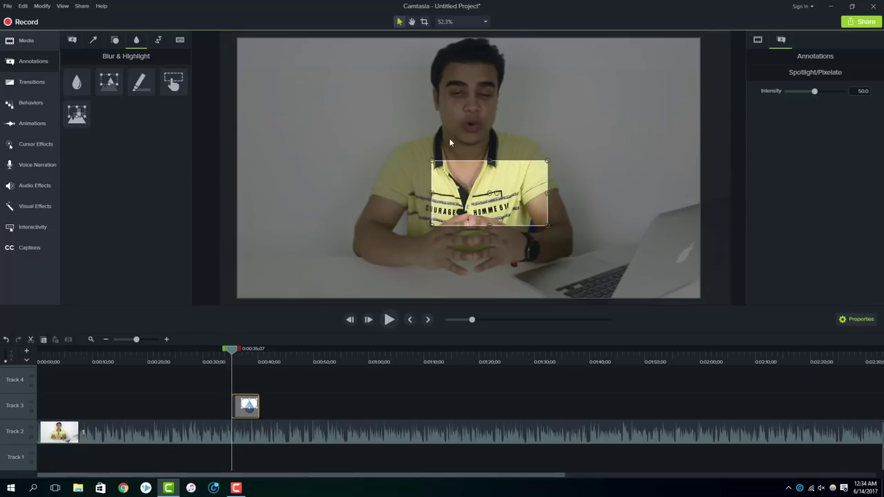
pyautogui.press('Delete')
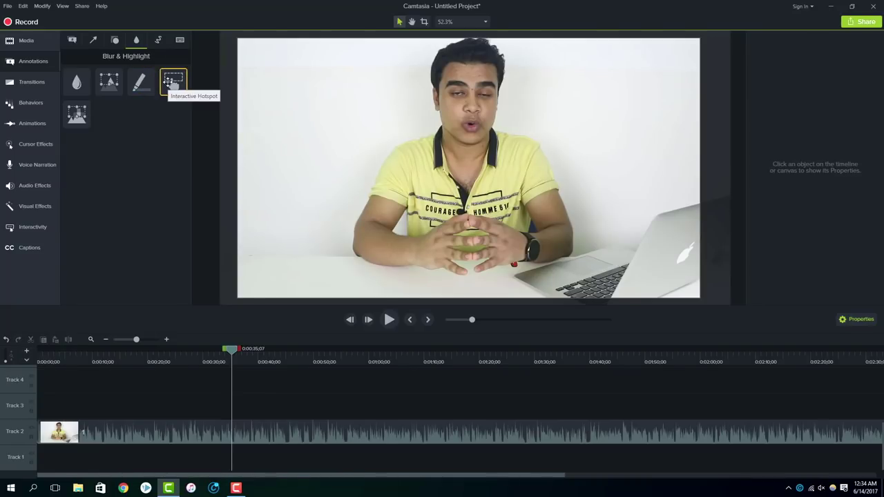
pyautogui.moveTo(173, 82); pyautogui.dragTo(417, 135)
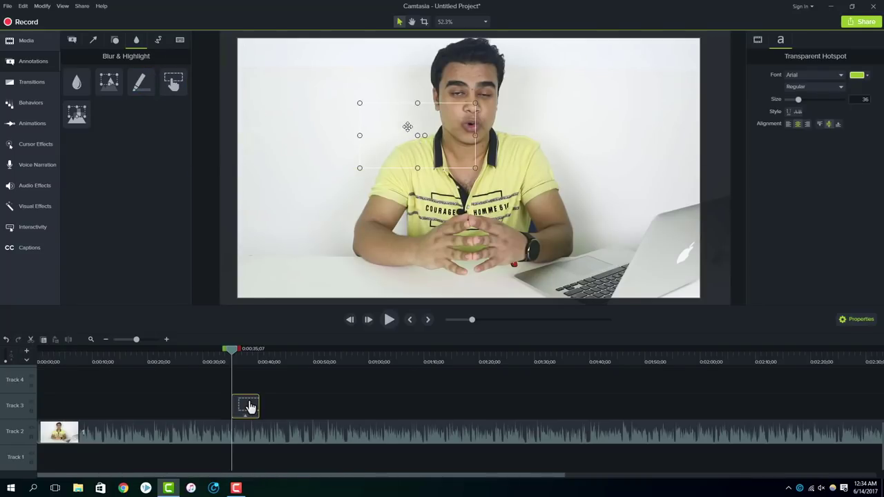
pyautogui.press('Delete')
# Try out a Pixelate annotation fitted over the wristwatch with the playhead at 0:00:37;25, and delete it.
pyautogui.moveTo(76, 114)
pyautogui.mouseDown()
pyautogui.moveTo(476, 222)
pyautogui.moveTo(470, 233)
pyautogui.moveTo(392, 232)
pyautogui.moveTo(405, 240)
pyautogui.mouseUp()
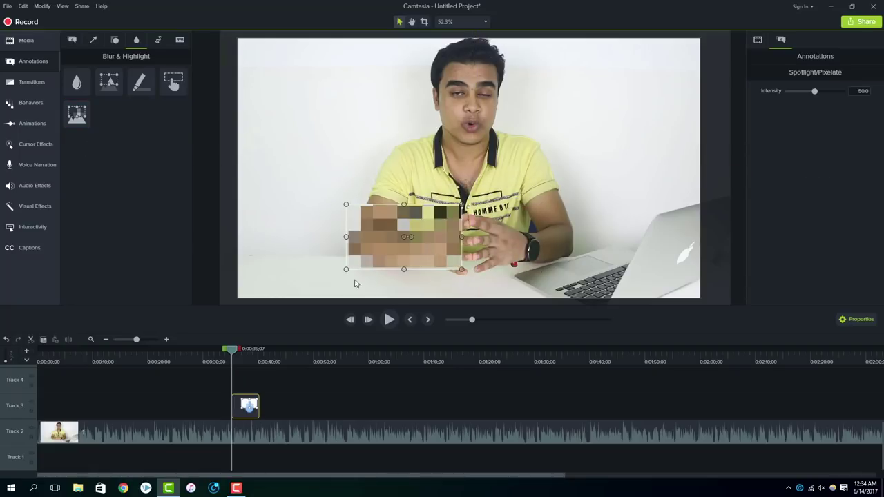
pyautogui.moveTo(233, 352); pyautogui.dragTo(248, 353)
pyautogui.moveTo(378, 231); pyautogui.dragTo(490, 242)
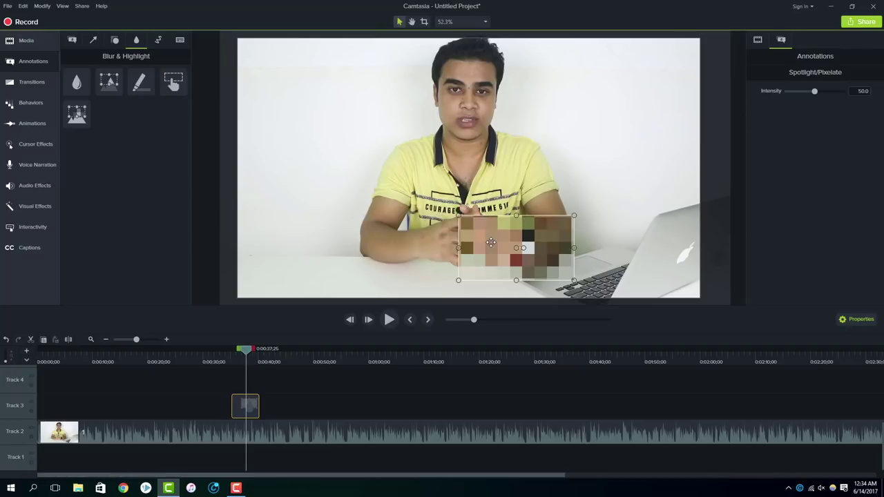
pyautogui.moveTo(459, 215); pyautogui.dragTo(499, 232)
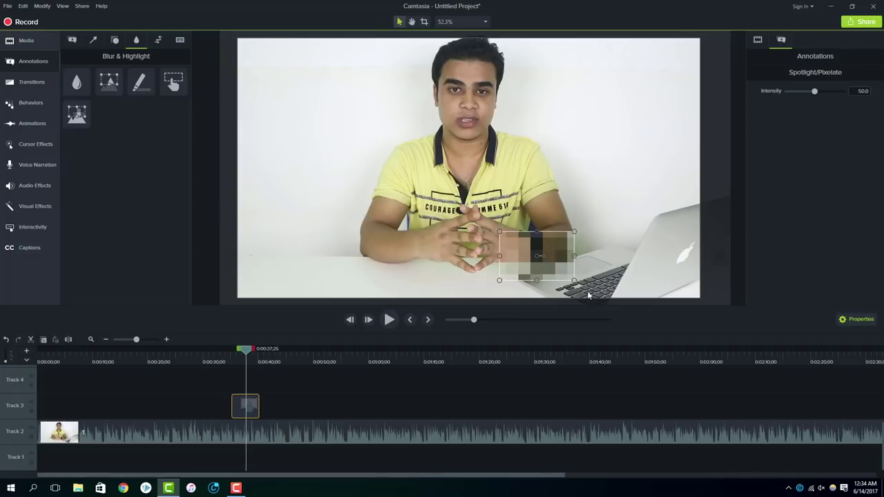
pyautogui.moveTo(573, 280); pyautogui.dragTo(516, 253)
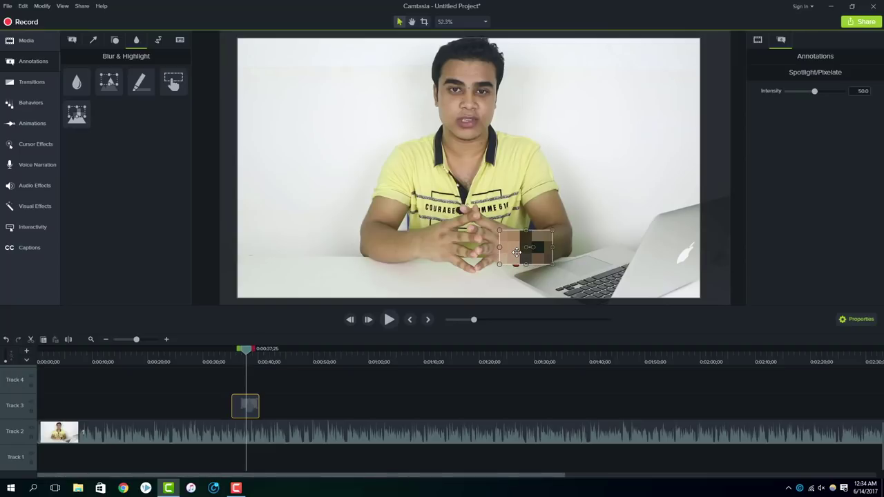
pyautogui.press('Delete')
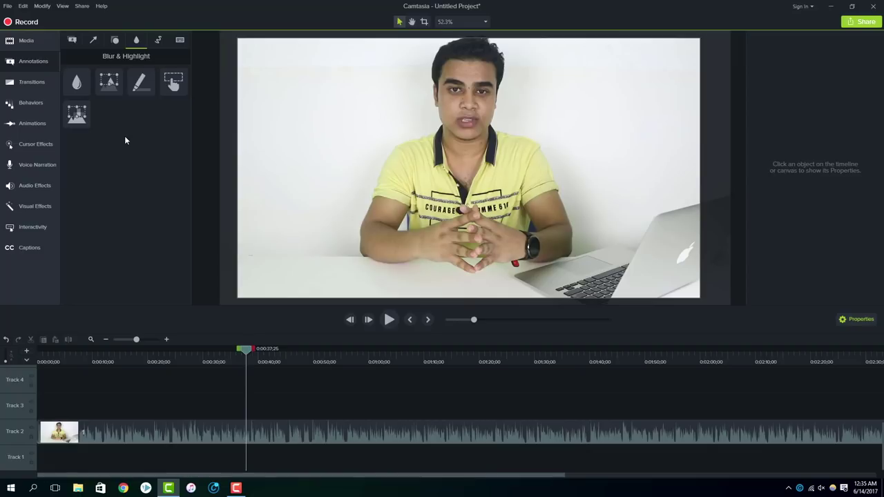
# Try out a Sketch Motion checkmark over the presenter's shoulder with thickness 18, and delete it.
pyautogui.click(158, 40)
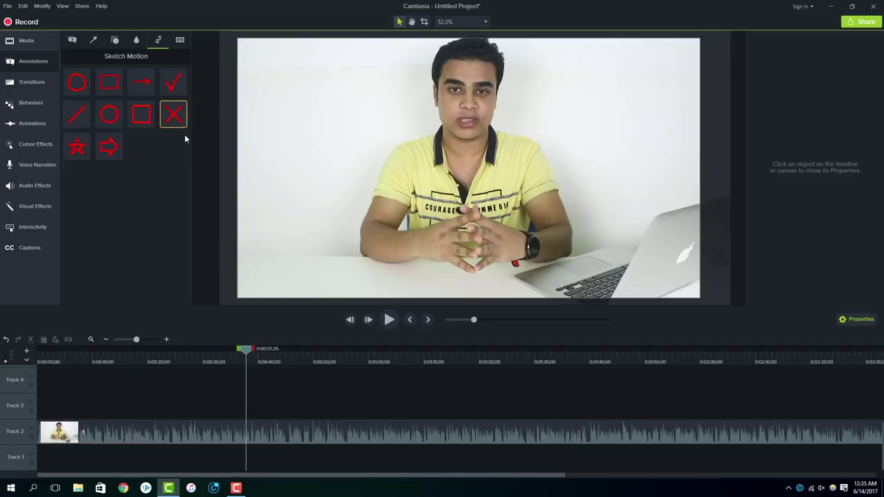
pyautogui.moveTo(173, 82); pyautogui.dragTo(418, 174)
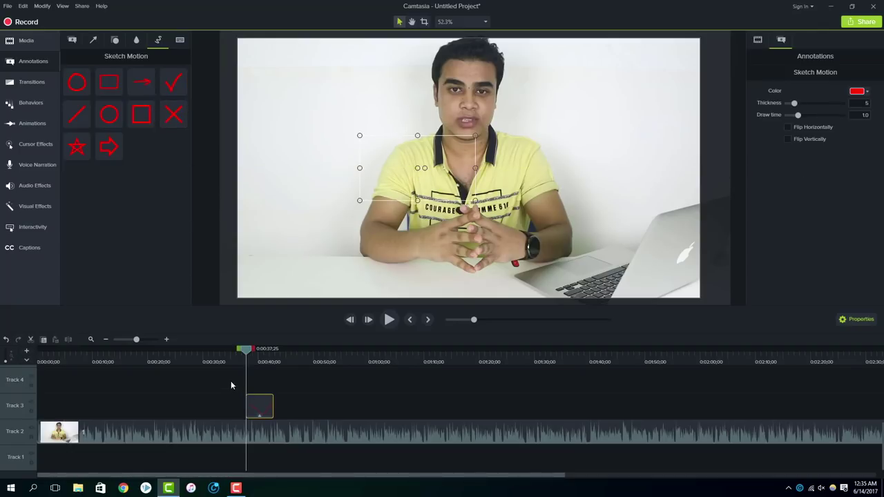
pyautogui.moveTo(246, 352); pyautogui.dragTo(260, 352)
pyautogui.moveTo(793, 103); pyautogui.dragTo(844, 104)
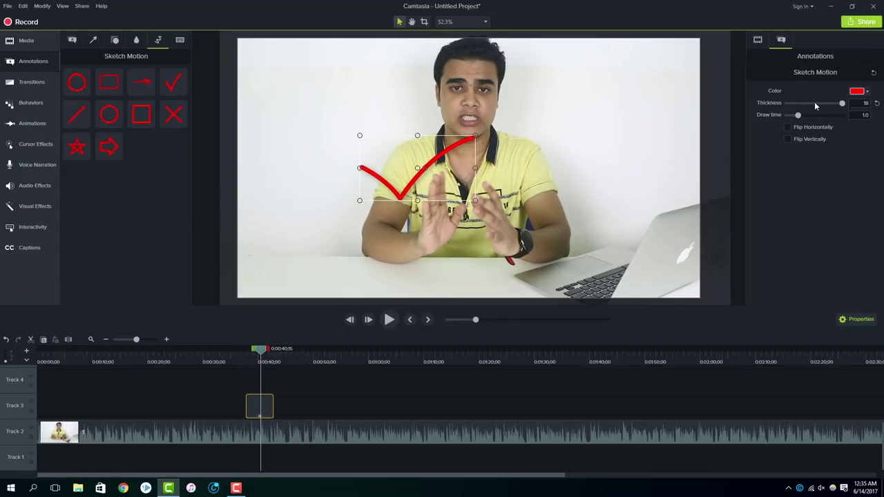
pyautogui.moveTo(266, 354)
pyautogui.mouseDown()
pyautogui.moveTo(240, 354)
pyautogui.moveTo(274, 359)
pyautogui.moveTo(241, 359)
pyautogui.moveTo(277, 369)
pyautogui.mouseUp()
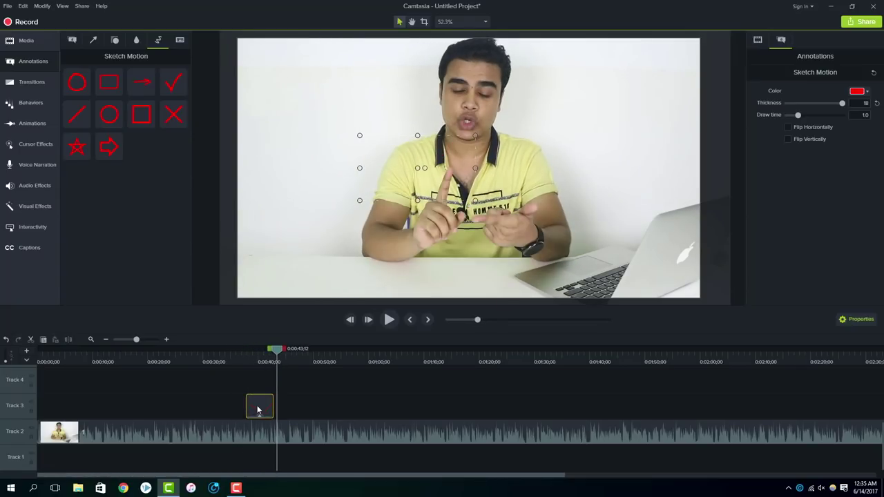
pyautogui.press('Delete')
# Try out a Sketch Motion X beside the presenter, enlarge it toward his shirt, and delete it.
pyautogui.moveTo(174, 114)
pyautogui.mouseDown()
pyautogui.moveTo(276, 143)
pyautogui.moveTo(348, 133)
pyautogui.mouseUp()
pyautogui.moveTo(279, 352); pyautogui.dragTo(295, 353)
pyautogui.moveTo(405, 167); pyautogui.dragTo(435, 211)
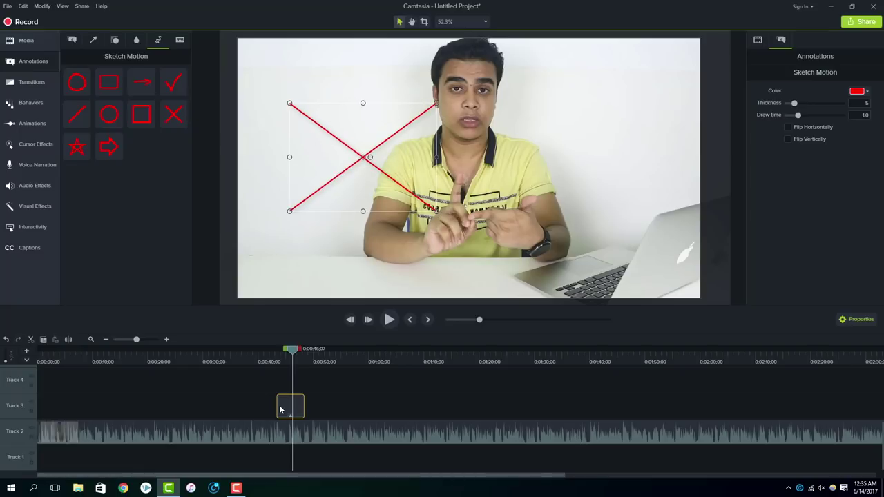
pyautogui.press('Delete')
# Look over the Keystroke Callouts and browse the available transitions.
pyautogui.click(179, 41)
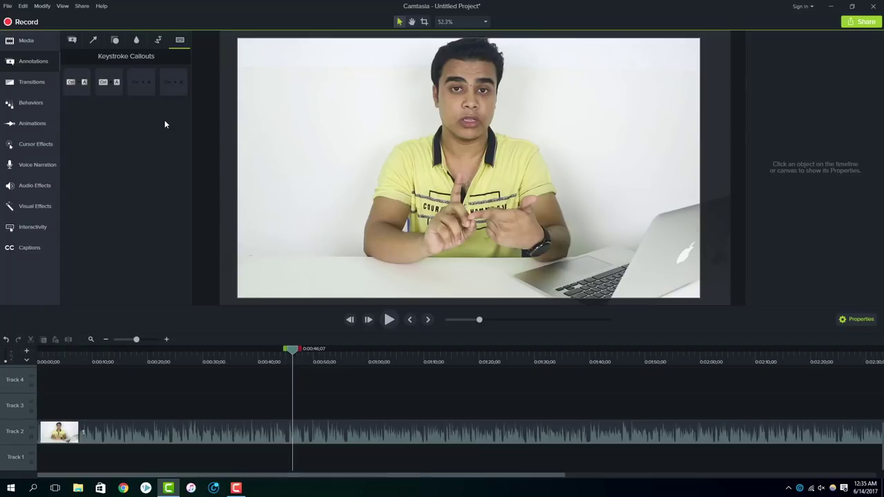
pyautogui.click(30, 82)
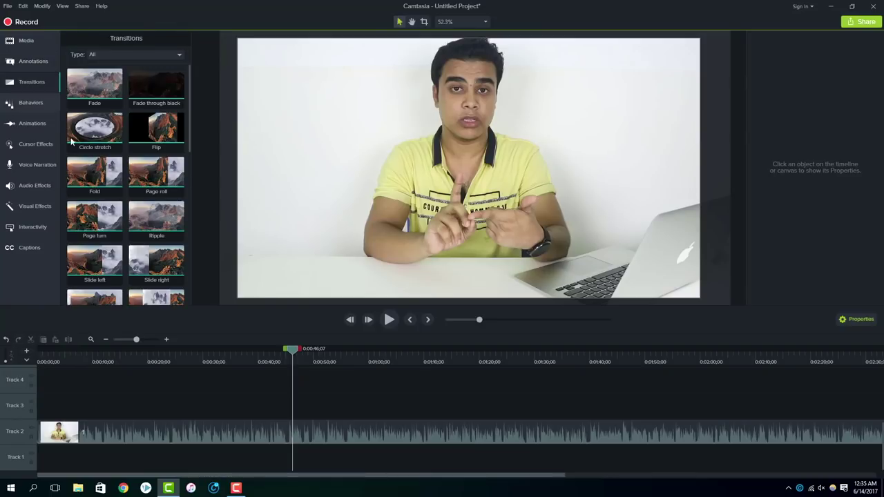
pyautogui.scroll(-6, 131, 206)
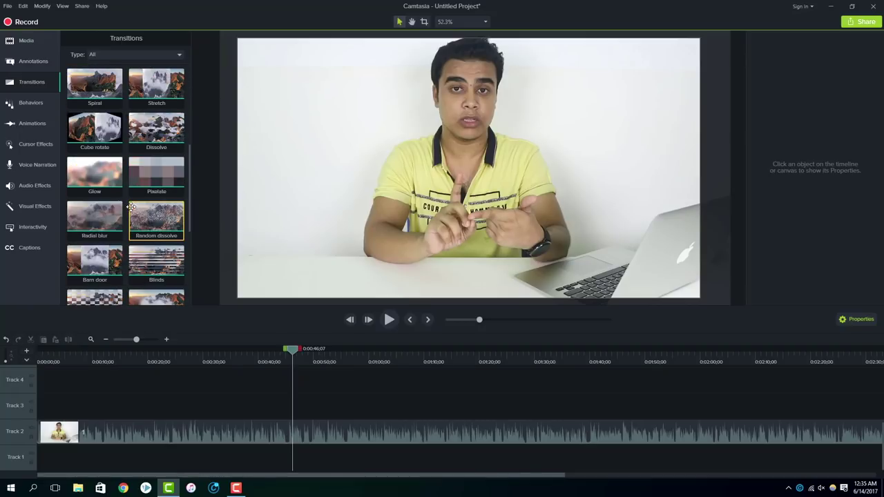
pyautogui.scroll(6, 132, 207)
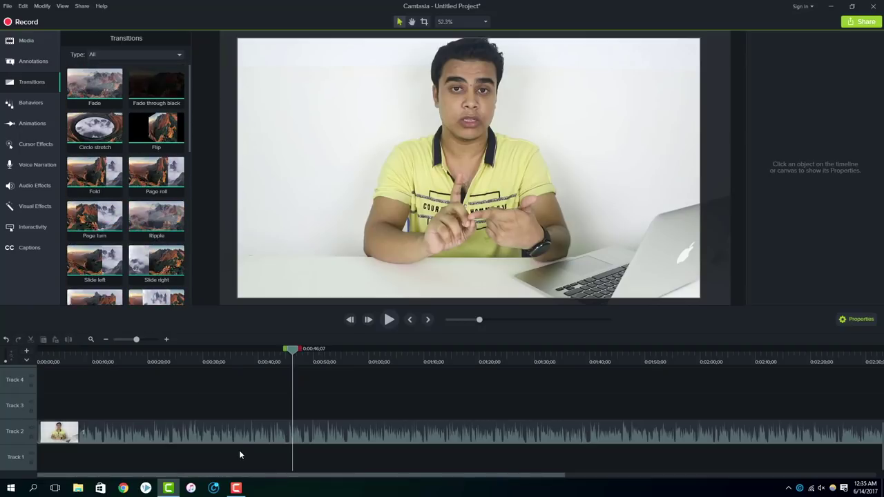
# Split the Track 2 video clip at 0:00:45;06.
pyautogui.click(228, 432)
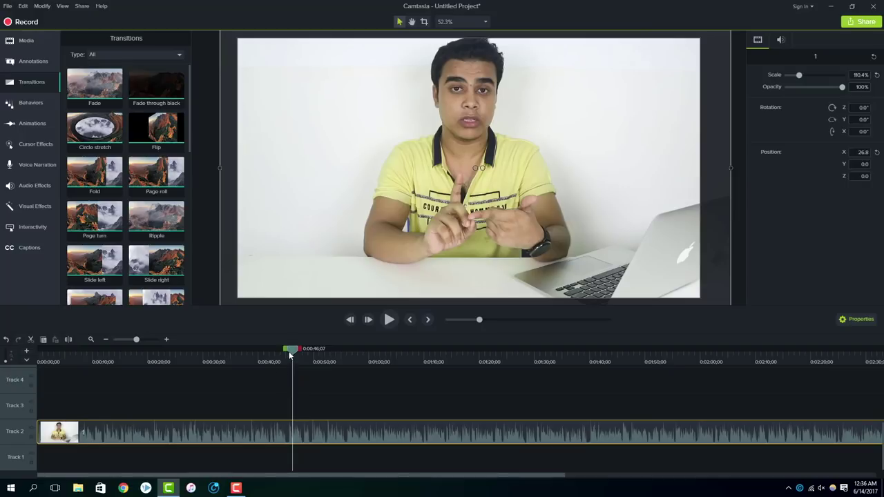
pyautogui.moveTo(292, 354); pyautogui.dragTo(288, 353)
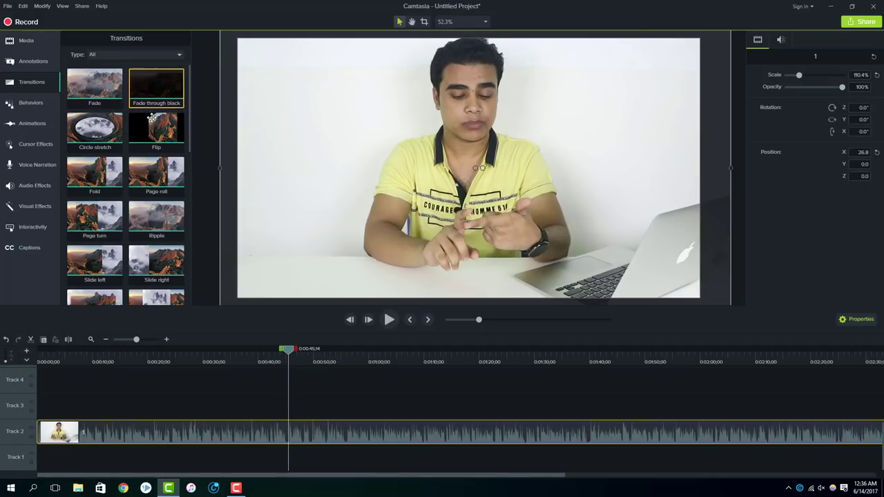
pyautogui.scroll(-3, 143, 228)
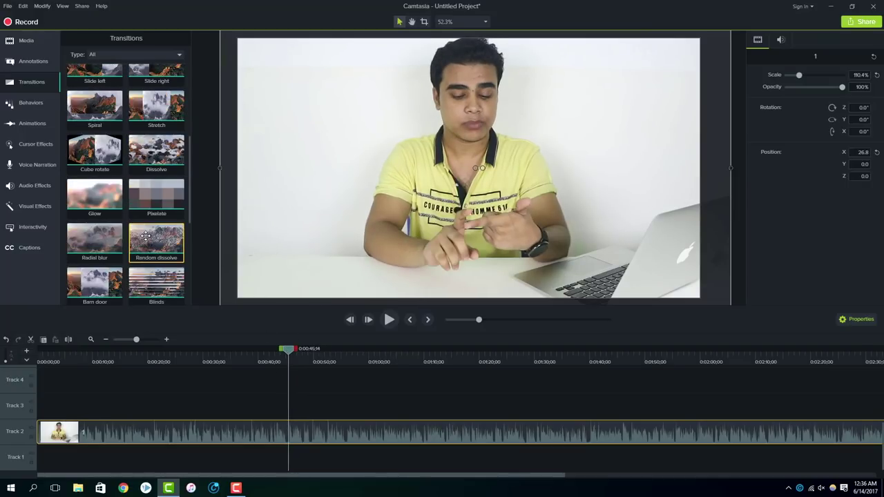
pyautogui.scroll(3, 155, 238)
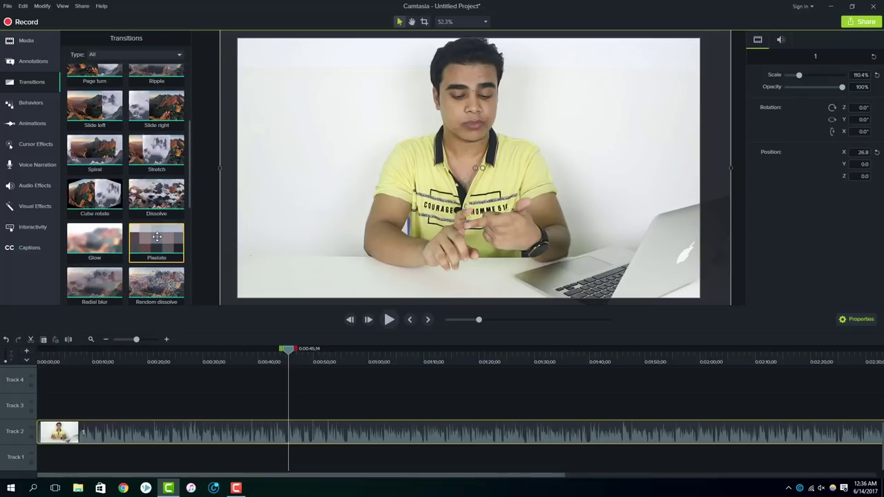
pyautogui.moveTo(288, 353); pyautogui.dragTo(286, 353)
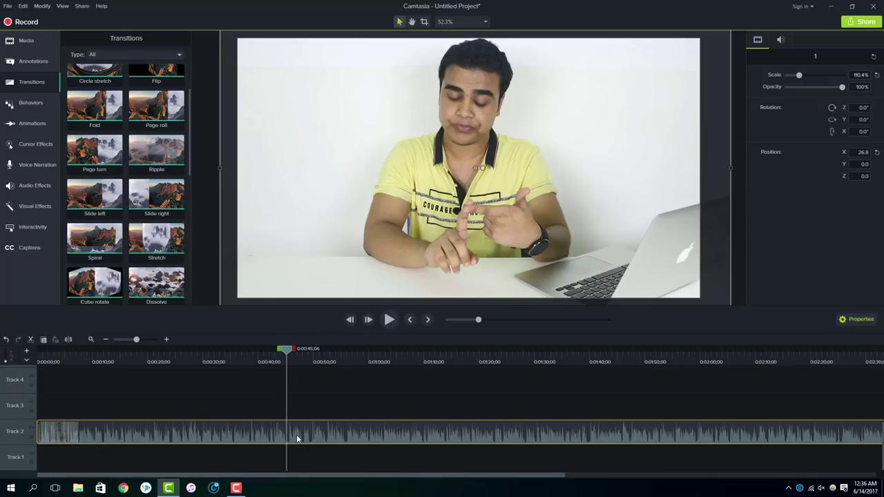
pyautogui.click(69, 338)
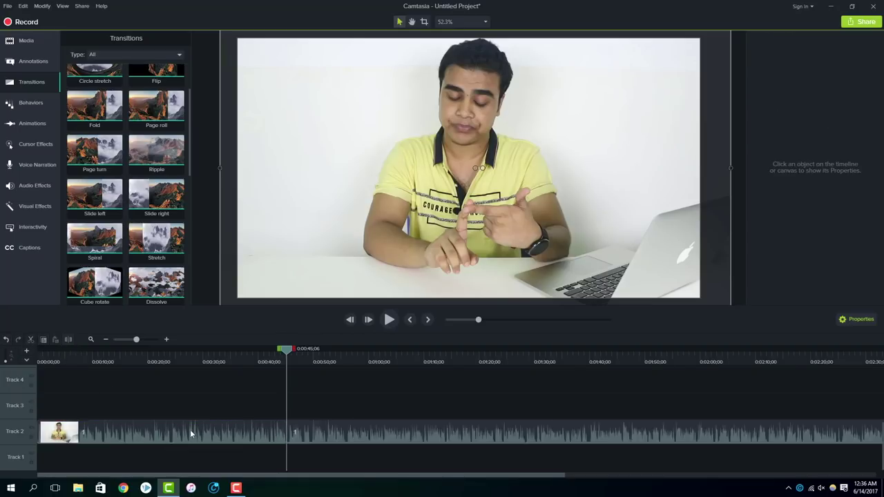
pyautogui.moveTo(296, 430); pyautogui.dragTo(269, 392)
pyautogui.click(265, 438)
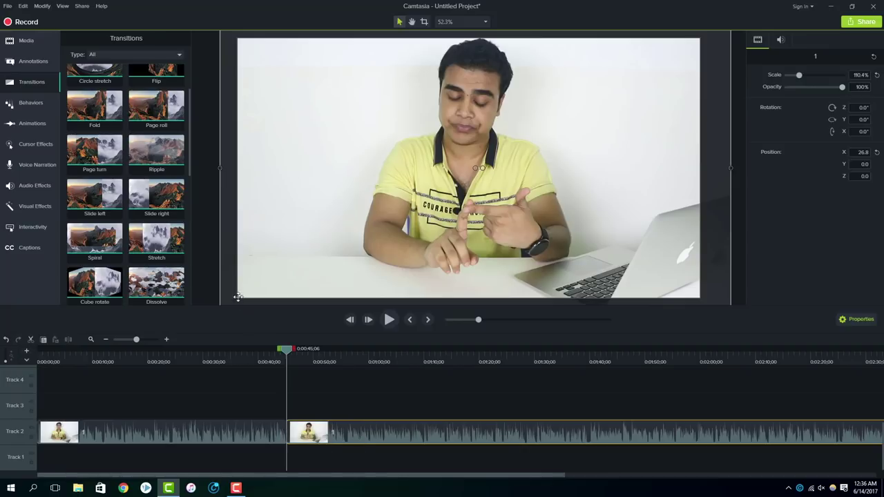
# Add a Fade transition at the Track 2 cut and lengthen it to a duration of about 4;18.
pyautogui.scroll(1, 158, 165)
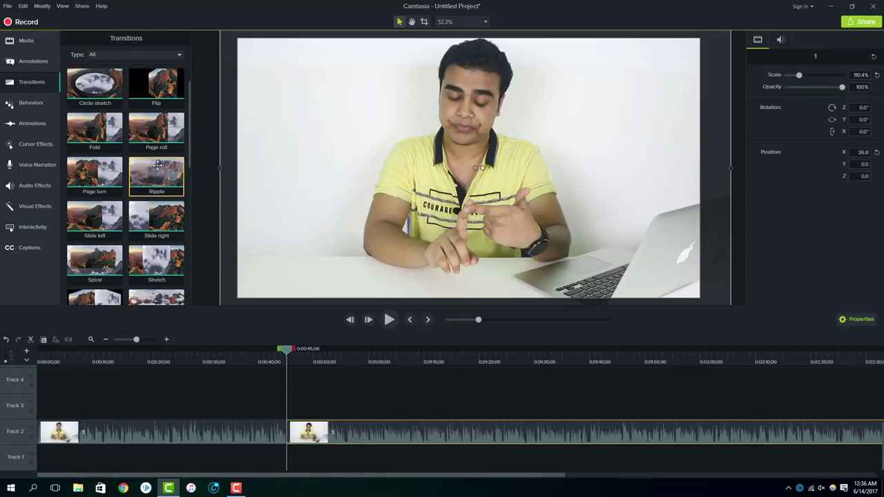
pyautogui.scroll(2, 92, 87)
pyautogui.moveTo(94, 85)
pyautogui.mouseDown()
pyautogui.moveTo(111, 136)
pyautogui.moveTo(293, 420)
pyautogui.moveTo(292, 435)
pyautogui.mouseUp()
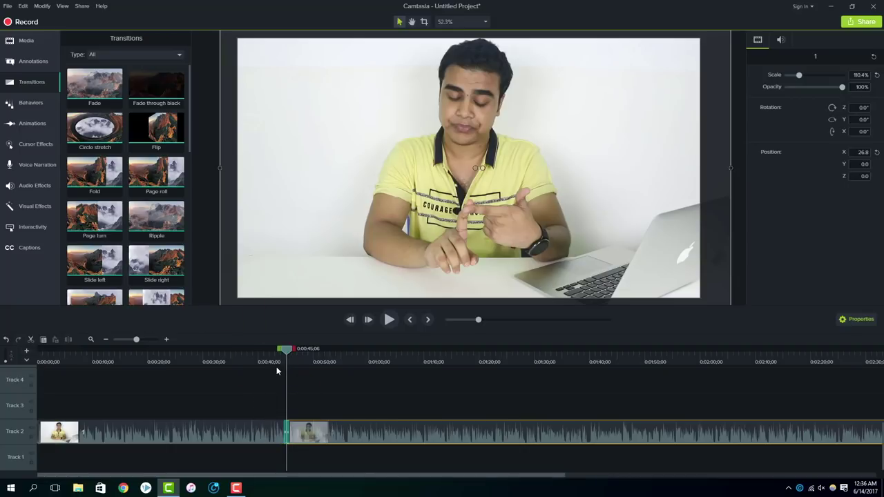
pyautogui.click(145, 341)
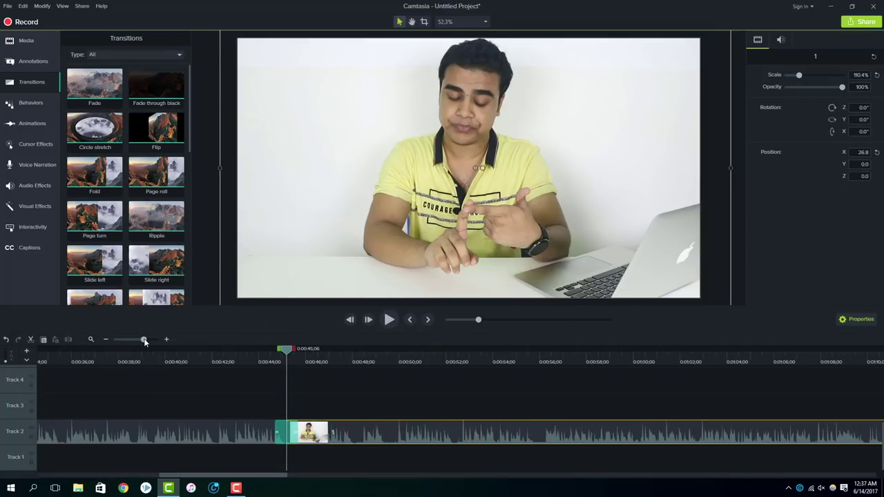
pyautogui.click(279, 434)
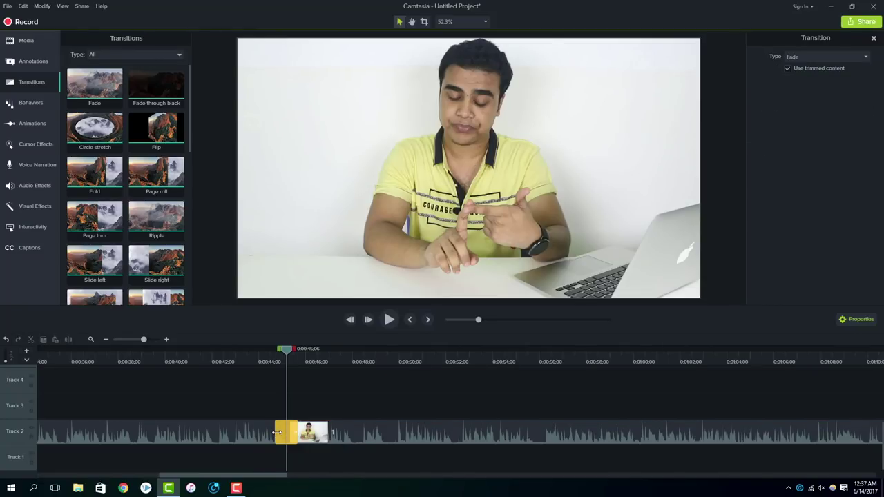
pyautogui.moveTo(277, 432); pyautogui.dragTo(233, 432)
# Play through the lengthened Fade from 0:00:42;20 and delete the transition.
pyautogui.moveTo(285, 353); pyautogui.dragTo(228, 360)
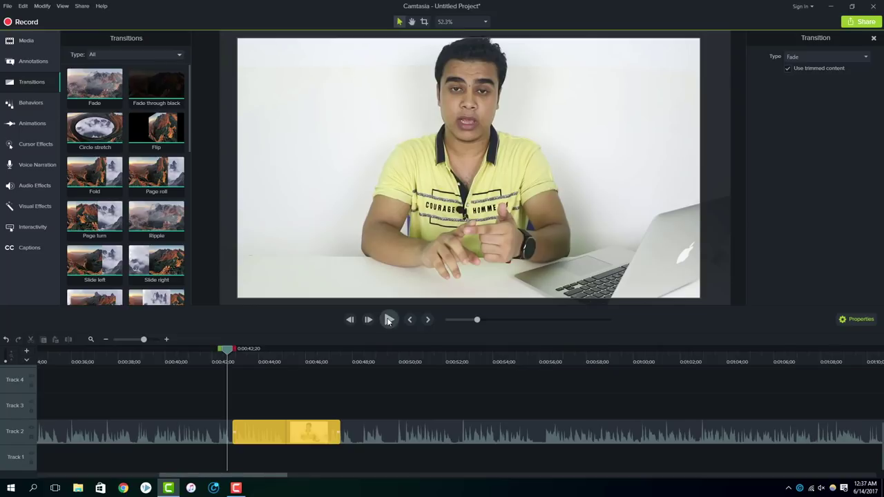
pyautogui.click(389, 319)
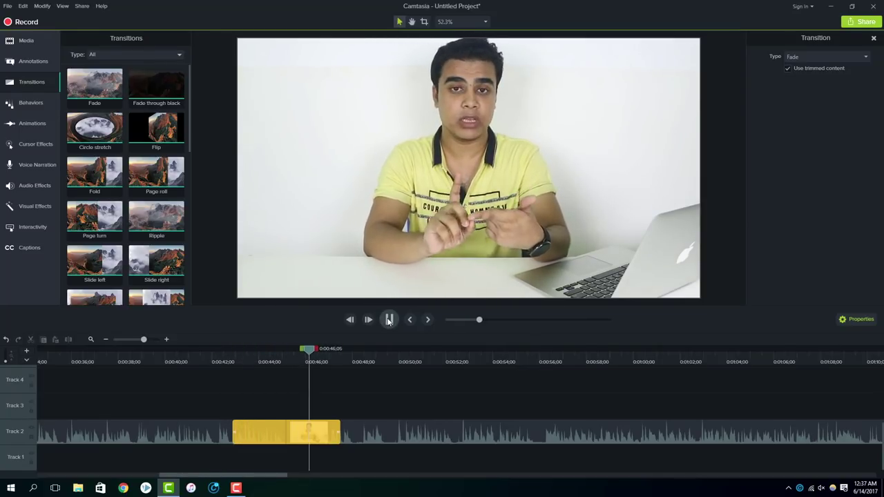
pyautogui.click(389, 319)
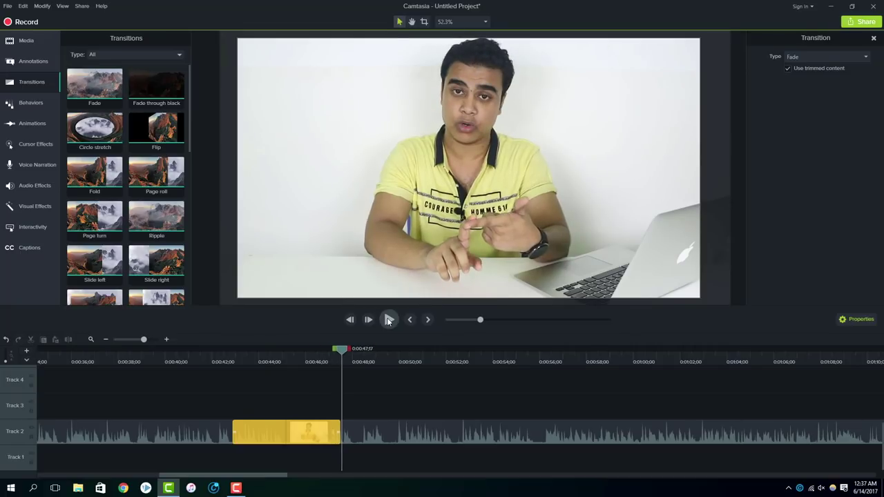
pyautogui.click(374, 436)
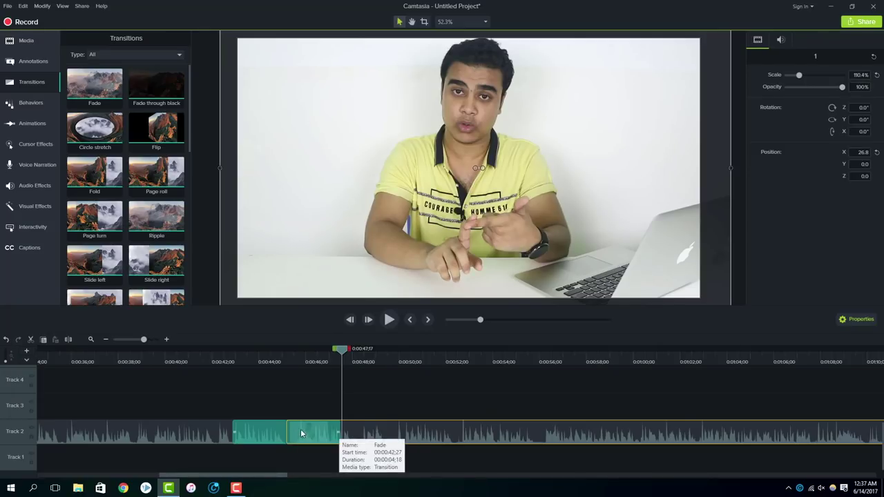
pyautogui.click(269, 432)
pyautogui.press('Delete')
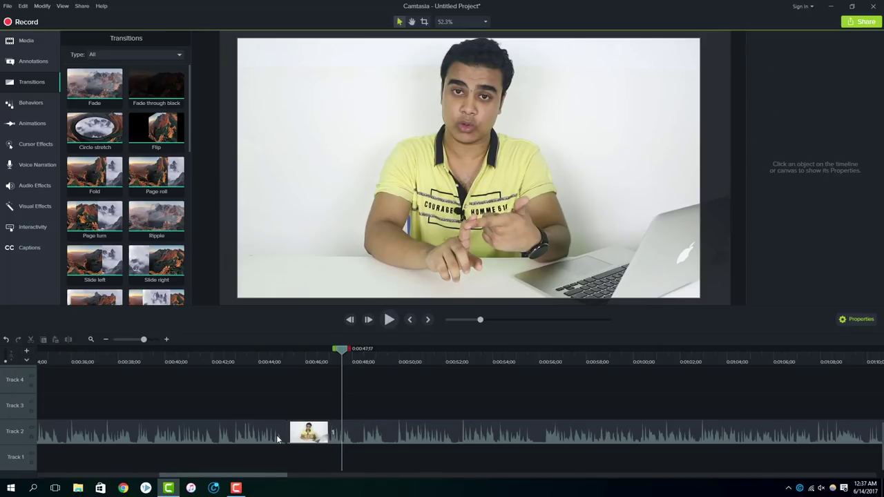
# Split the second Track 2 clip at 0:01:02;19 and delete the section between the two cuts.
pyautogui.click(679, 439)
pyautogui.click(703, 361)
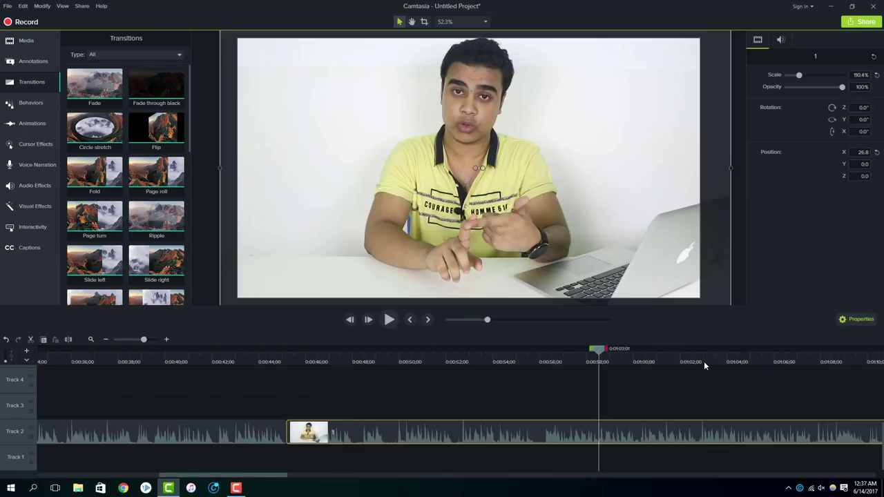
pyautogui.moveTo(702, 350); pyautogui.dragTo(689, 356)
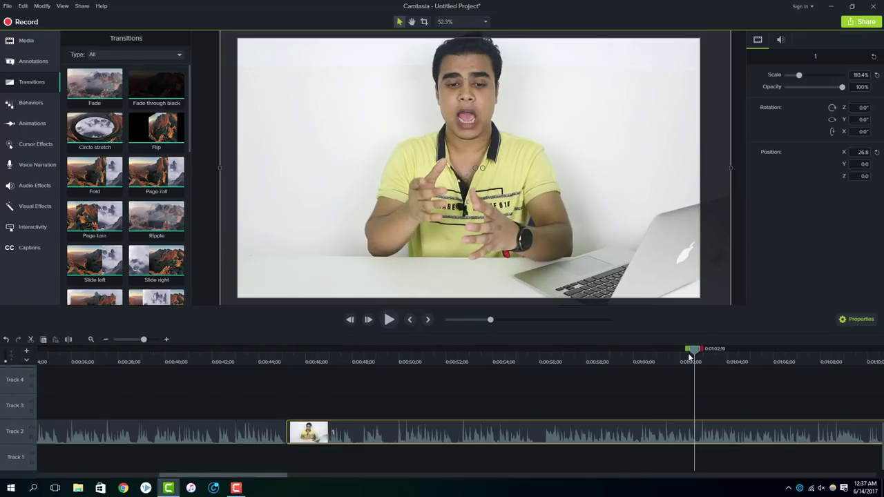
pyautogui.click(68, 339)
pyautogui.click(386, 422)
pyautogui.press('Delete')
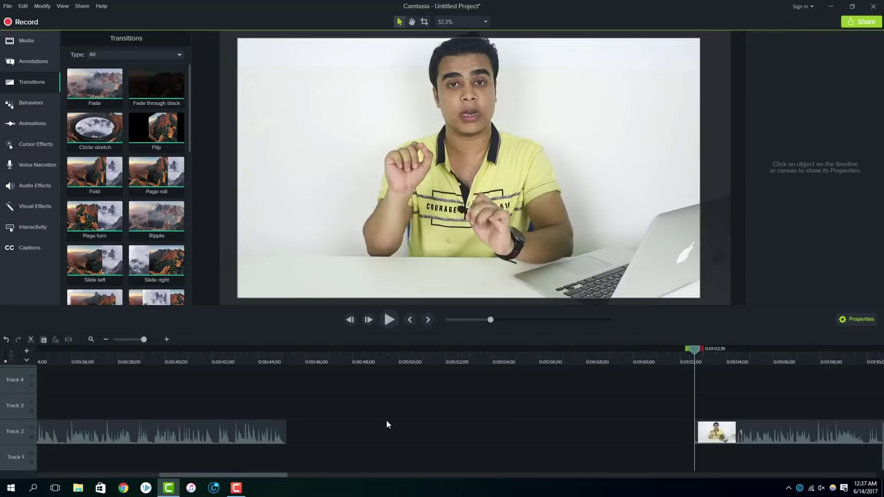
# Scale the remaining clip down to 77.3% on the canvas and move it along Track 2 against the end of the first clip.
pyautogui.moveTo(718, 432); pyautogui.dragTo(501, 432)
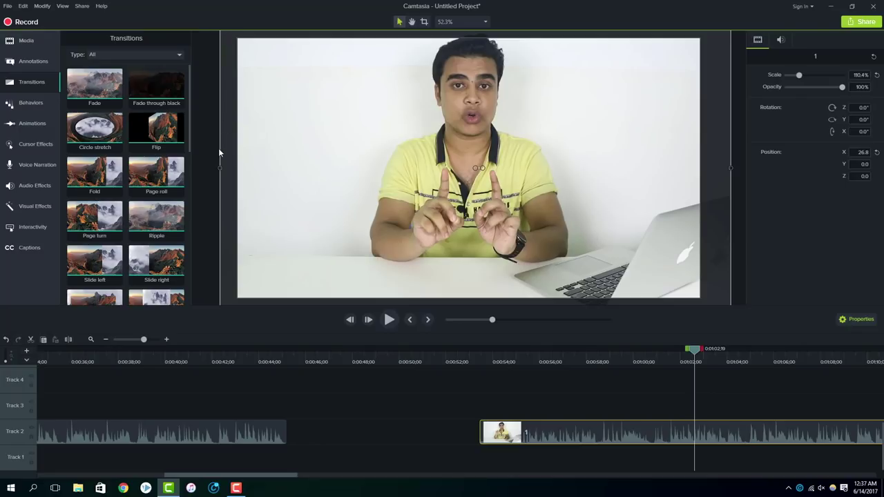
pyautogui.moveTo(220, 167); pyautogui.dragTo(342, 162)
pyautogui.moveTo(525, 432); pyautogui.dragTo(301, 430)
# Play the video from 0:00:44;26 across the plain cut between the two clips.
pyautogui.click(286, 359)
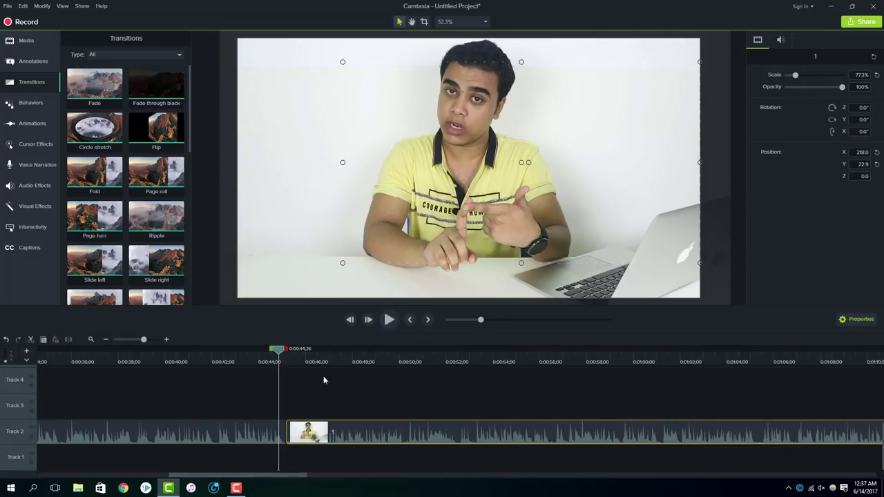
pyautogui.click(389, 319)
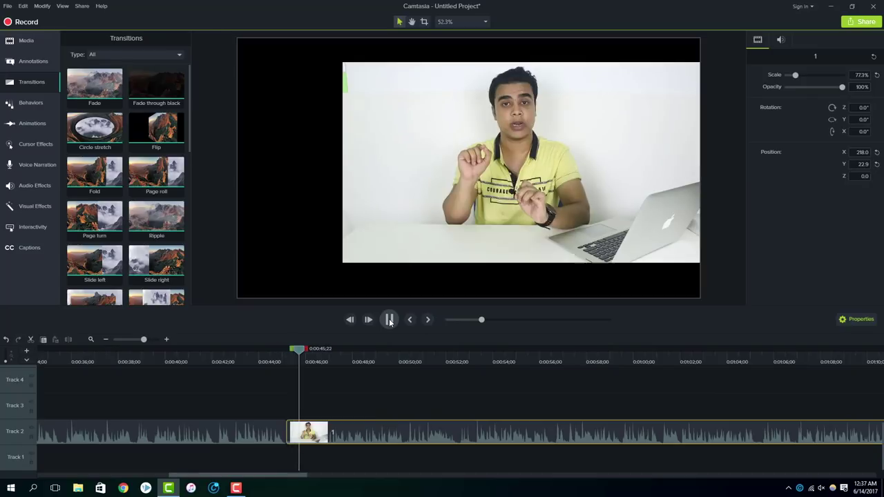
pyautogui.click(389, 319)
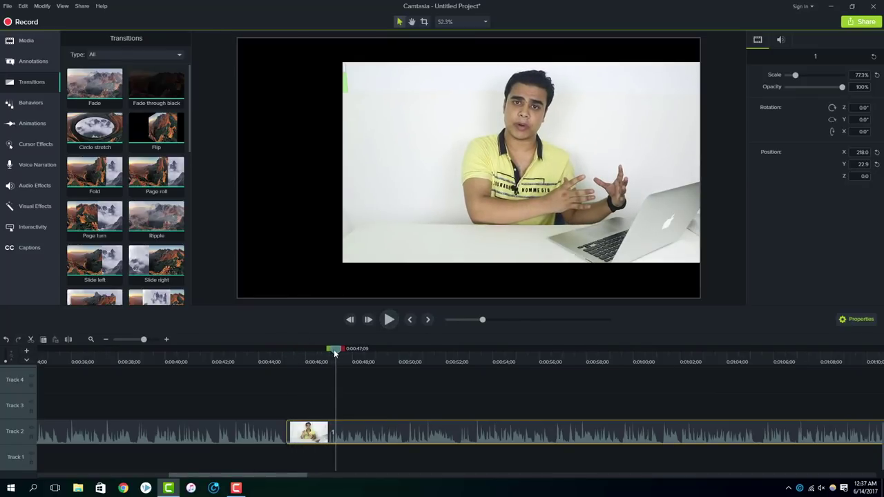
# Add a Fade transition between the two Track 2 clips and play it back from 0:00:44;06.
pyautogui.moveTo(90, 101); pyautogui.dragTo(272, 408)
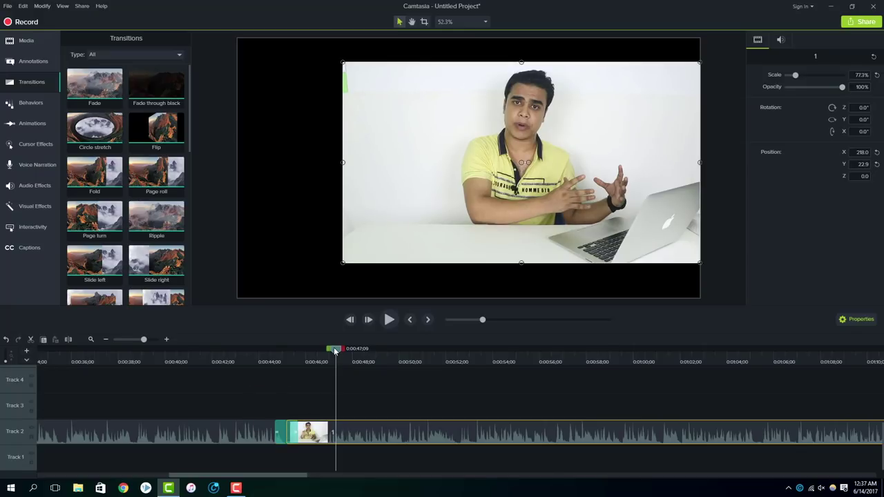
pyautogui.click(262, 356)
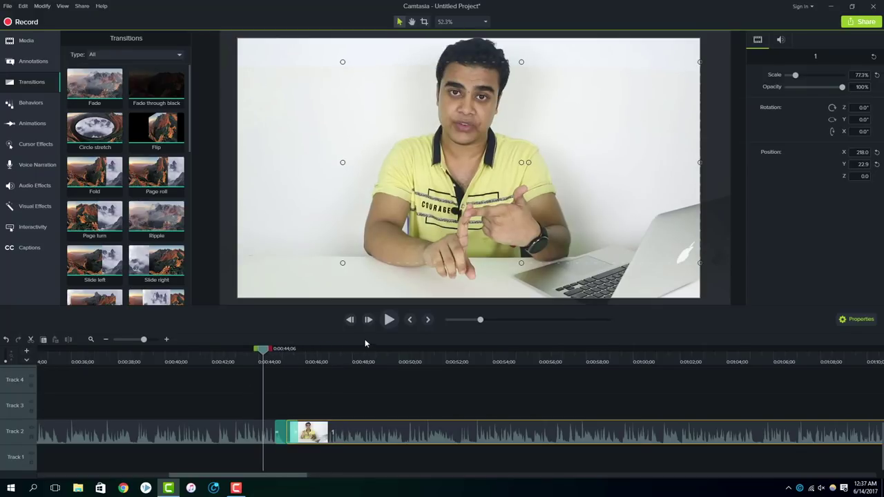
pyautogui.click(389, 320)
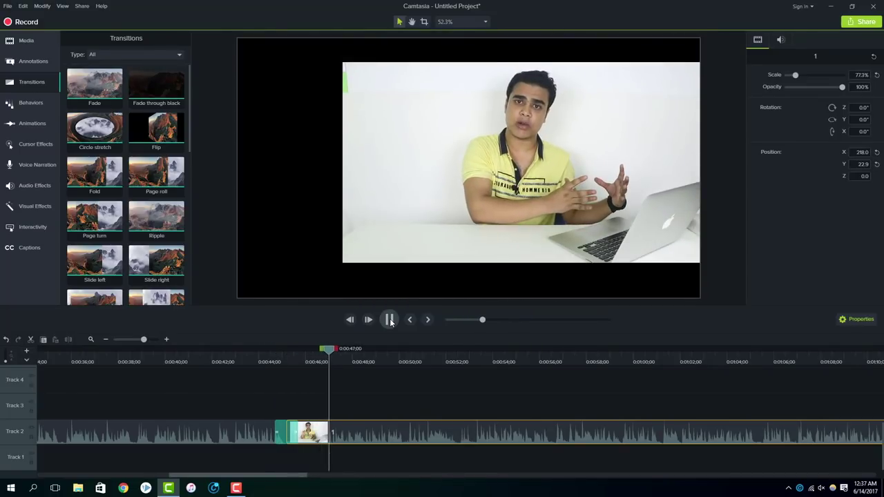
# Lengthen the Fade transition between the two Track 2 clips and play it back from 0:00:42;18.
pyautogui.press('space')
pyautogui.click(283, 433)
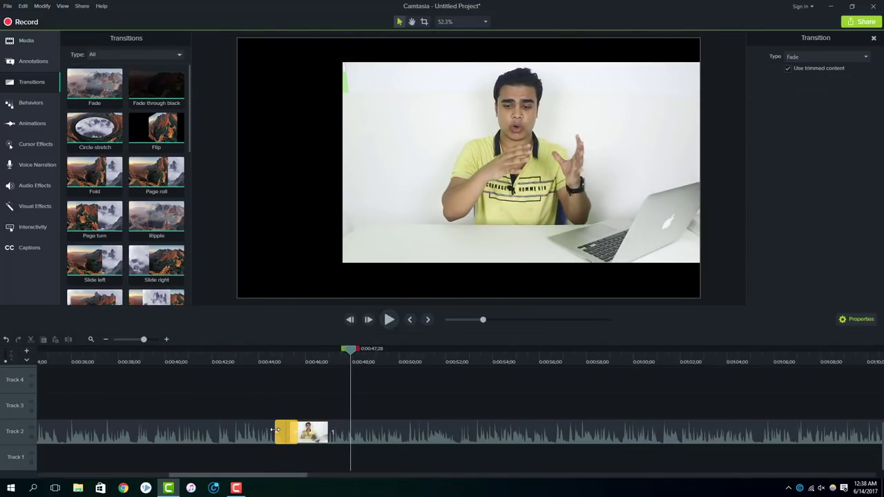
pyautogui.moveTo(246, 432); pyautogui.dragTo(234, 431)
pyautogui.click(225, 360)
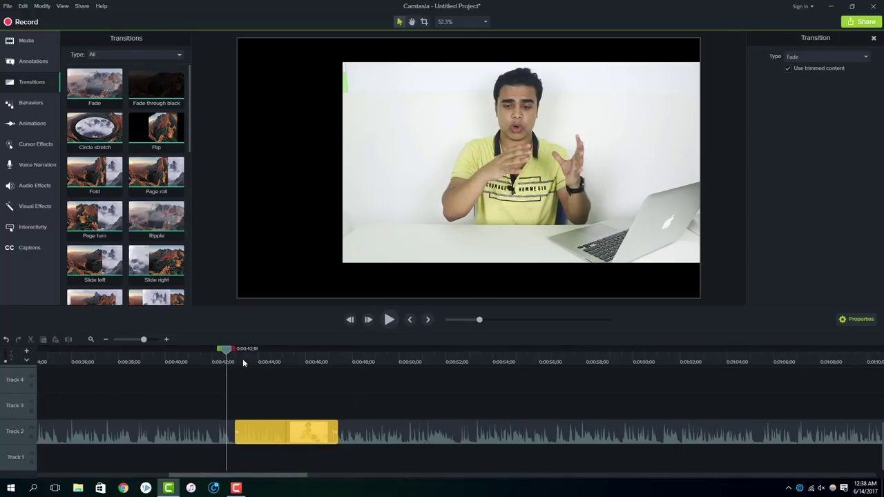
pyautogui.click(390, 319)
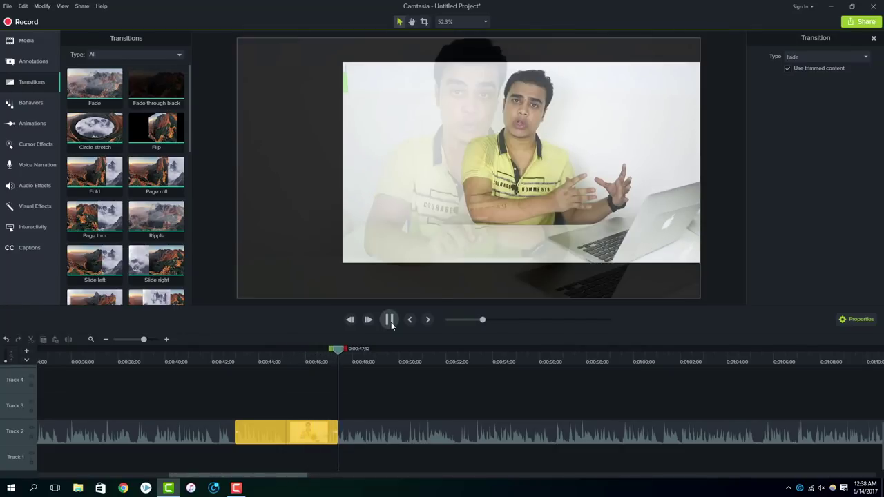
pyautogui.click(389, 320)
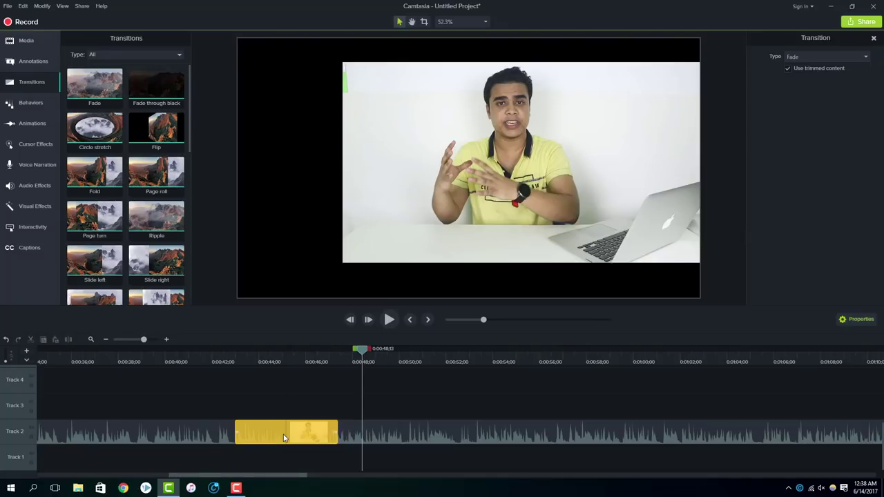
# Replace the Fade with a longer Page roll transition between the Track 2 clips and play it back from 0:00:43;10.
pyautogui.click(272, 404)
pyautogui.moveTo(156, 181); pyautogui.dragTo(290, 435)
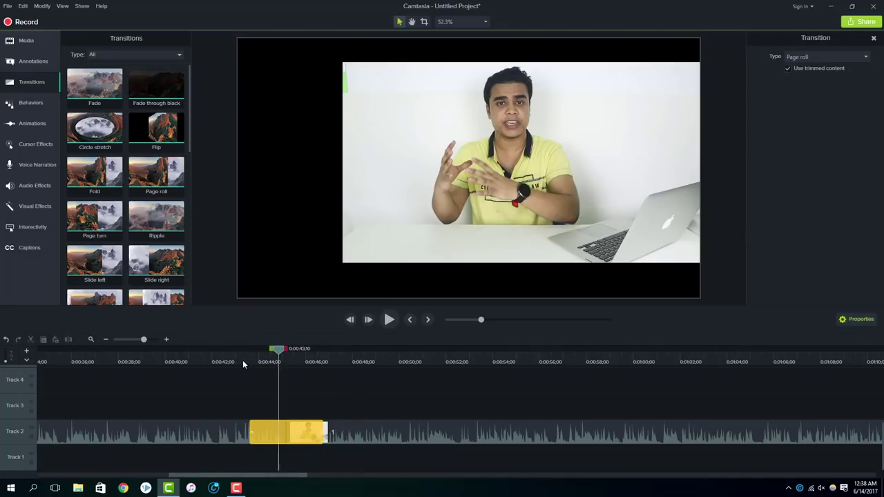
pyautogui.click(242, 361)
pyautogui.click(389, 320)
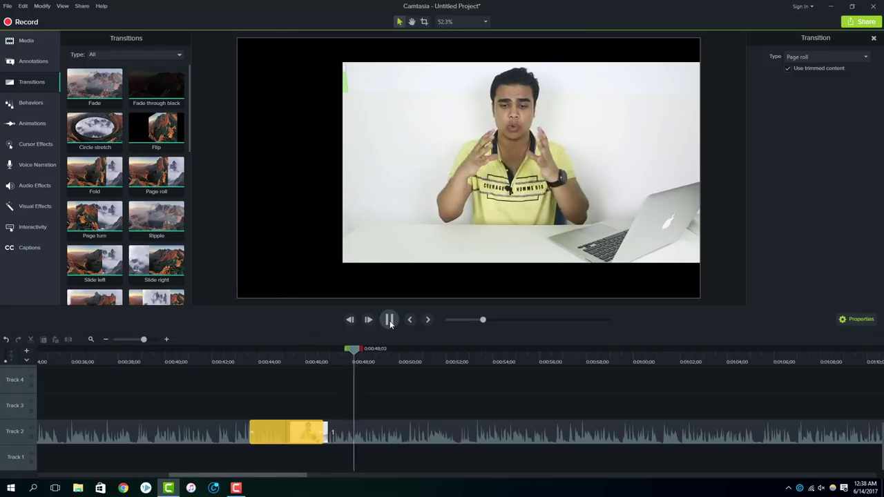
pyautogui.click(390, 320)
# Delete the Page roll transition, add a Stretch transition between the two Track 2 clips, and lengthen it.
pyautogui.click(282, 430)
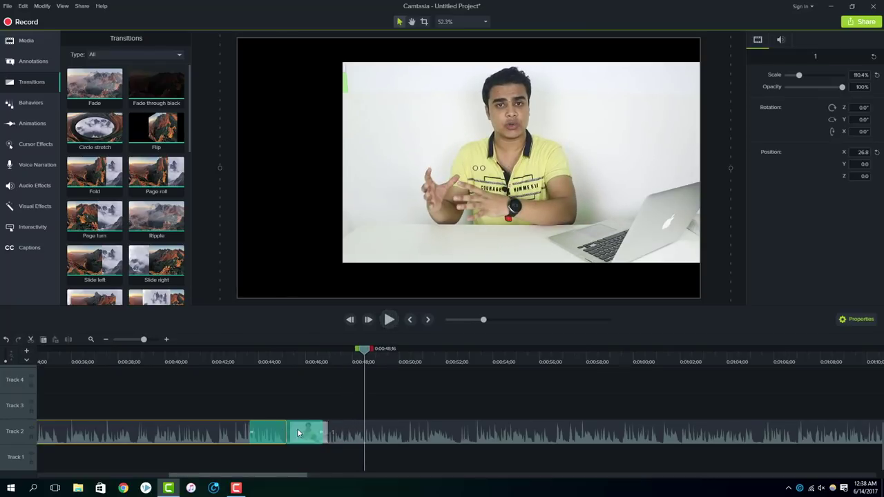
pyautogui.click(296, 433)
pyautogui.press('Delete')
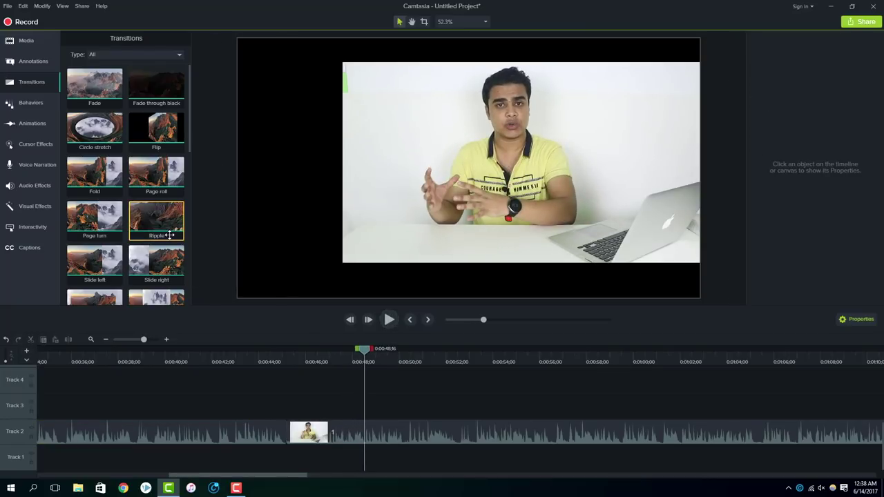
pyautogui.scroll(-2, 169, 236)
pyautogui.moveTo(150, 222); pyautogui.dragTo(294, 431)
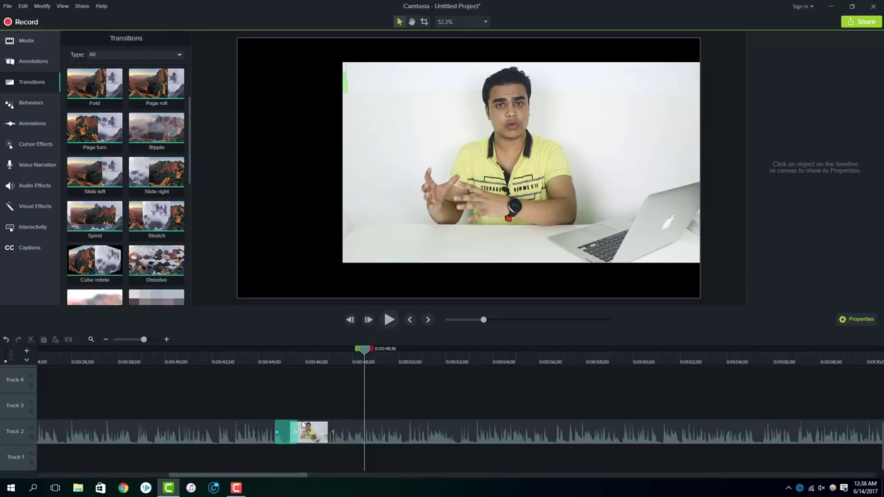
pyautogui.click(302, 424)
pyautogui.moveTo(298, 429); pyautogui.dragTo(332, 430)
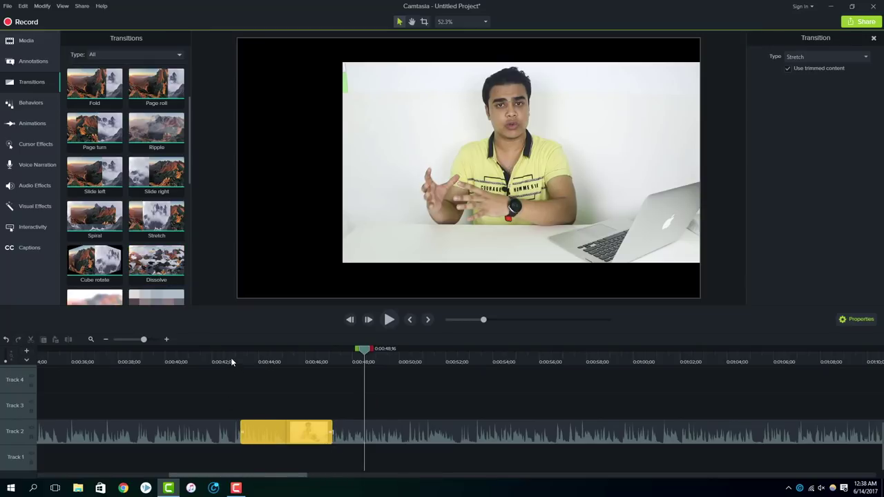
# Play the Stretch transition back from just before its start and remove it from between the Track 2 clips.
pyautogui.click(233, 360)
pyautogui.click(389, 319)
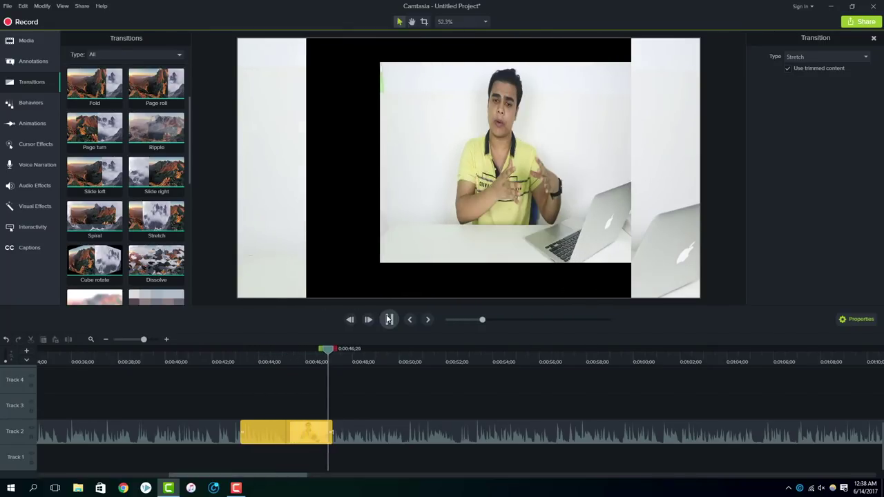
pyautogui.press('space')
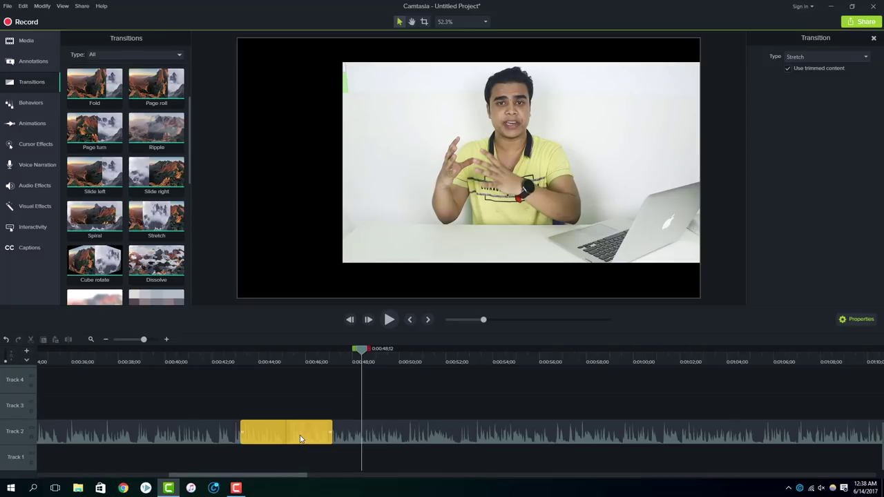
pyautogui.click(300, 434)
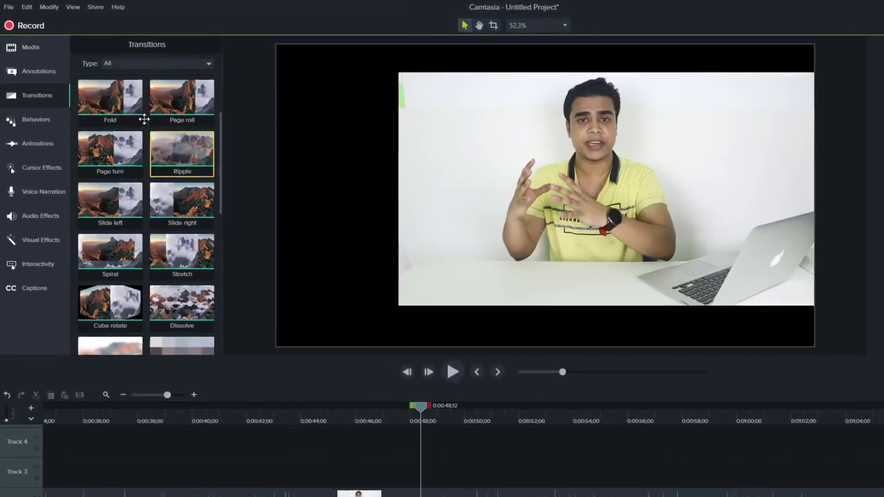
# Examine the transition presets and their animated previews, from Fold and Page roll through to Wheel and Zig zag.
pyautogui.click(85, 99)
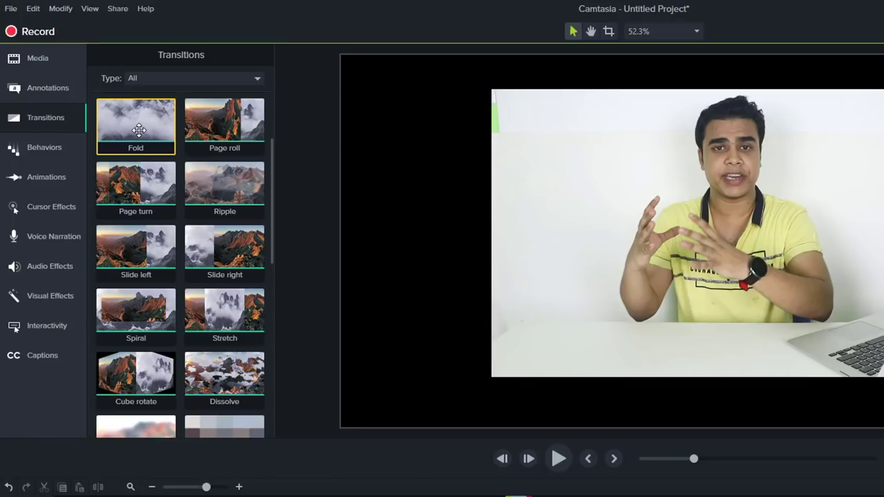
pyautogui.moveTo(244, 131)
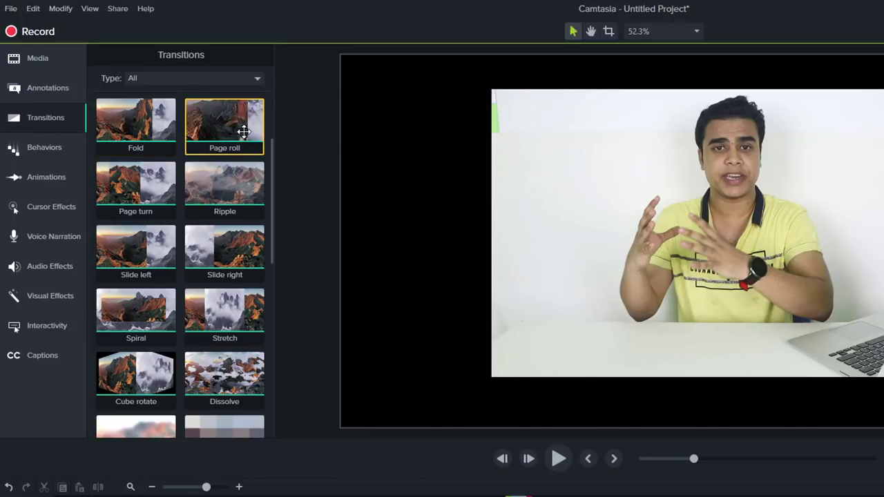
pyautogui.moveTo(219, 205)
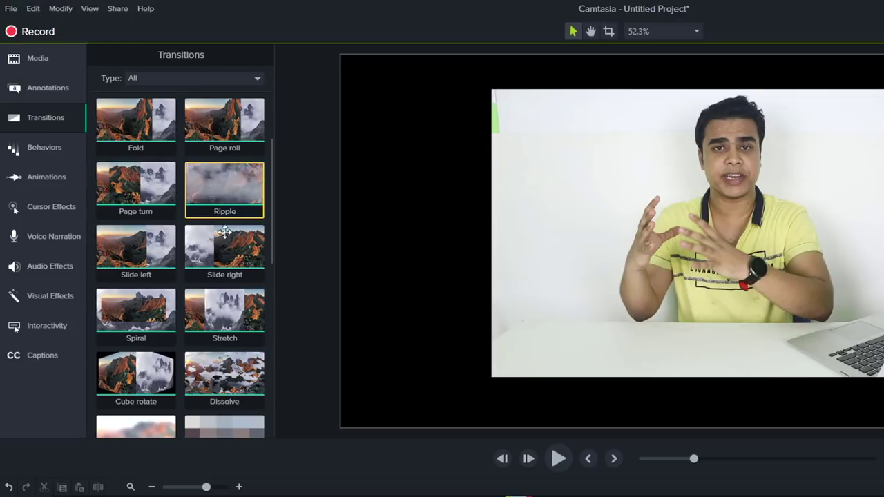
pyautogui.scroll(-3, 238, 293)
pyautogui.moveTo(131, 185)
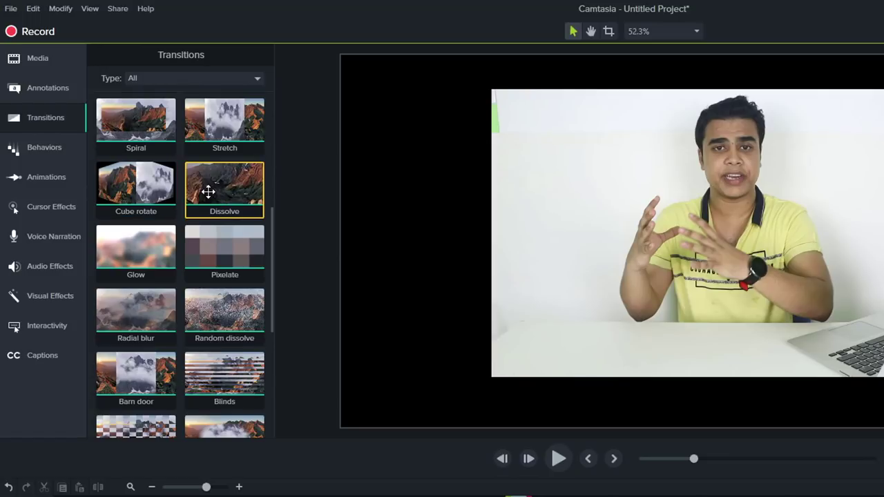
pyautogui.scroll(-4, 208, 192)
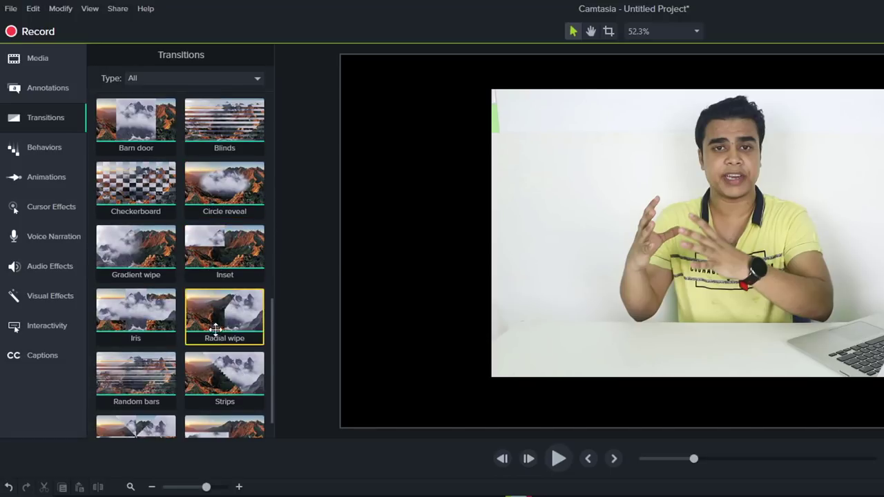
pyautogui.scroll(-1, 198, 334)
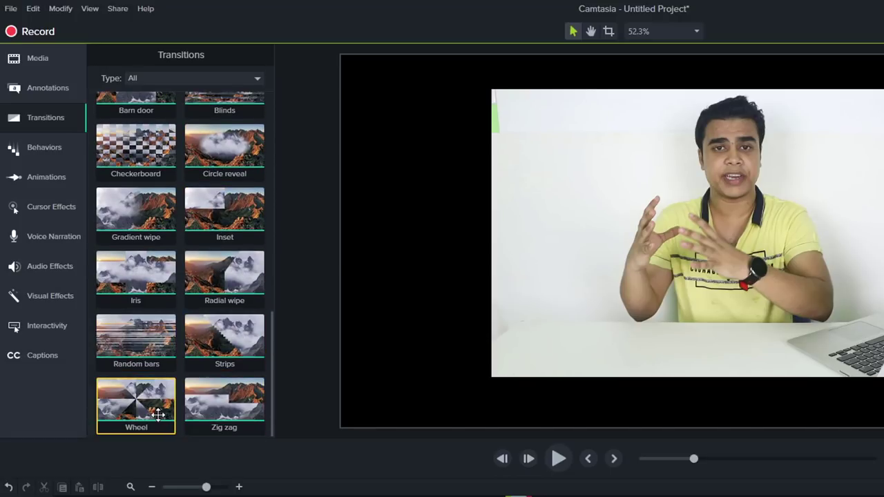
pyautogui.scroll(2, 193, 279)
pyautogui.scroll(4, 194, 280)
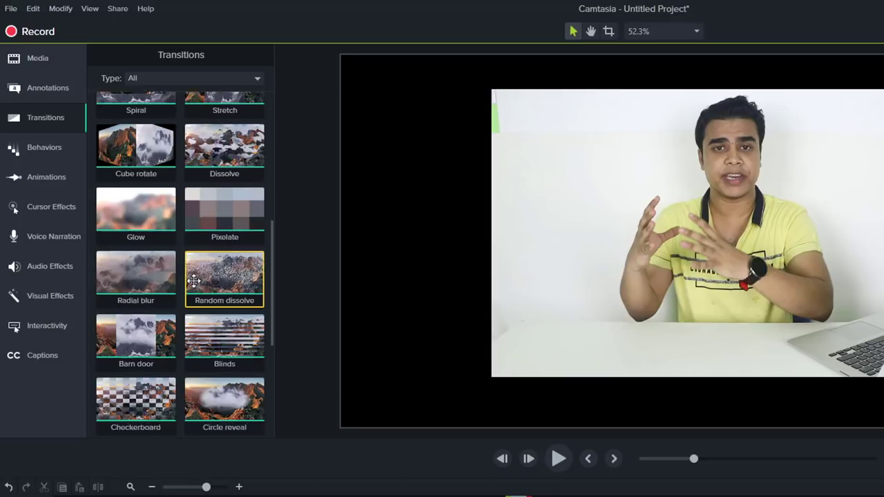
pyautogui.scroll(2, 199, 283)
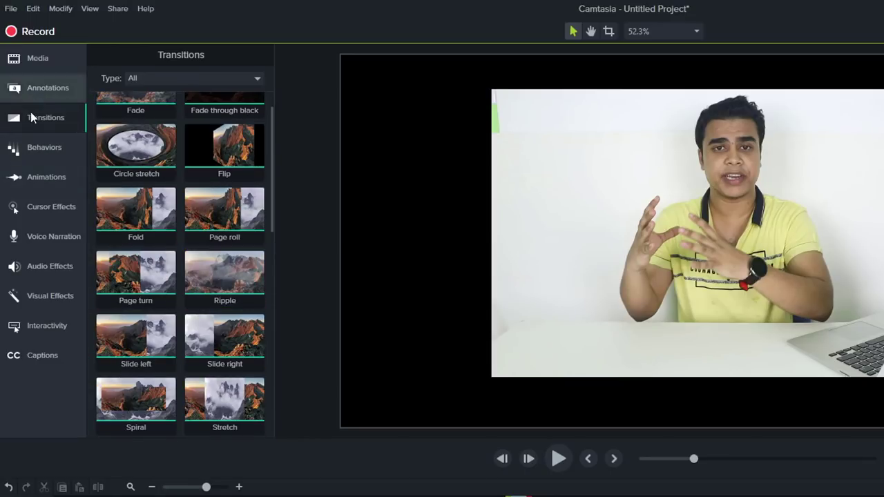